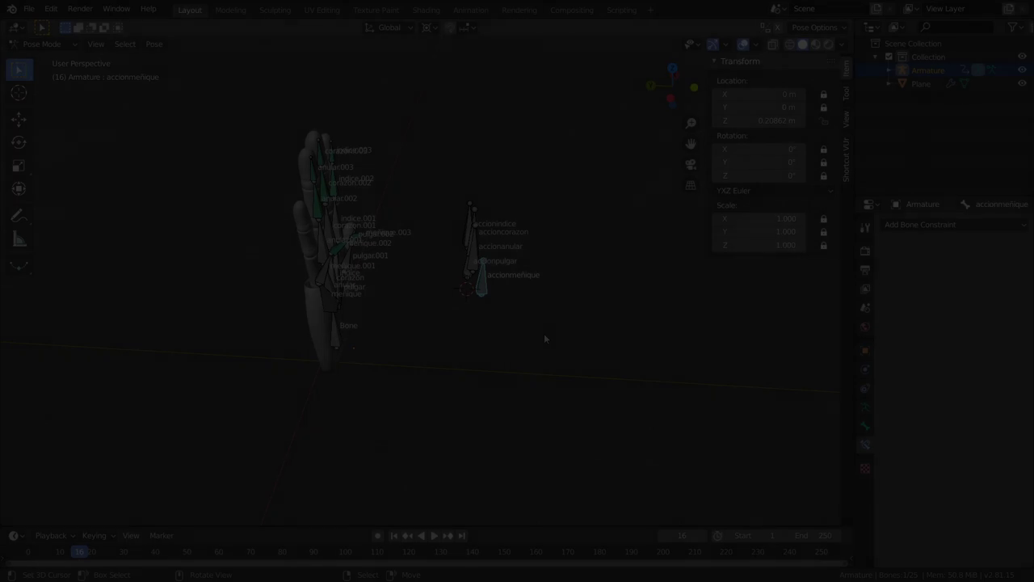
# Step: Orbit to the hand rig and start moving the accionmeñique control bone sideways
pyautogui.moveTo(554, 338)
pyautogui.mouseDown(button='middle')
pyautogui.moveTo(522, 310)
pyautogui.moveTo(596, 261)
pyautogui.mouseUp(button='middle')
pyautogui.press('g')
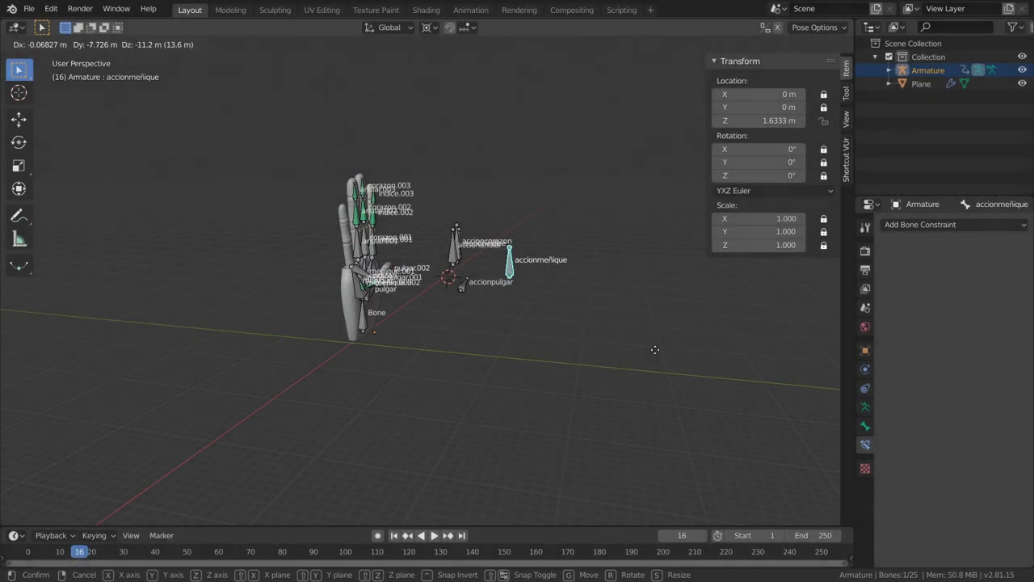
# Step: Confirm, then undo, the accionmeñique move so it returns to location Z 0 m
pyautogui.click(654, 349)
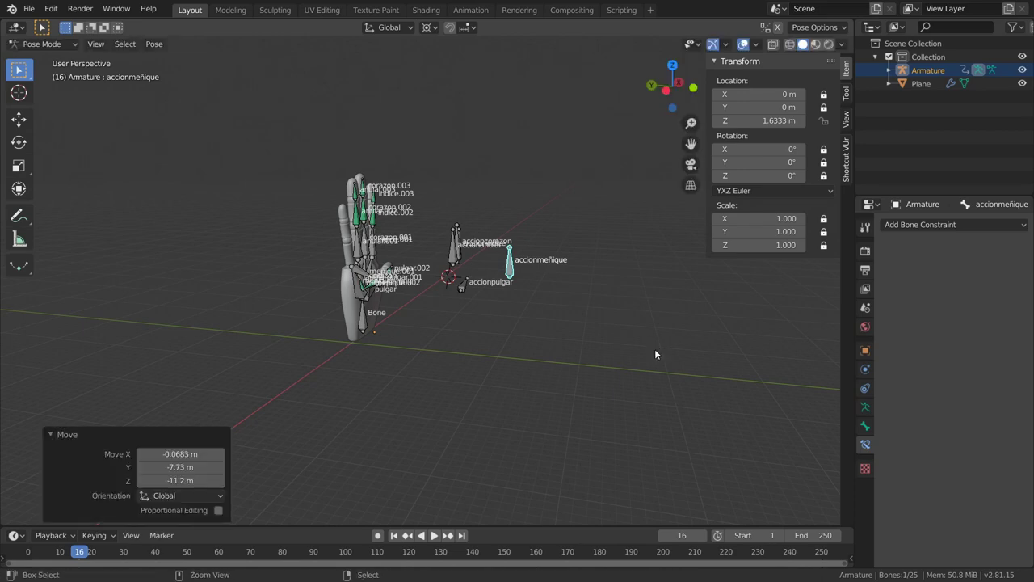
pyautogui.hotkey('ctrl', 'z')
pyautogui.moveTo(559, 326); pyautogui.dragTo(576, 339, button='middle')
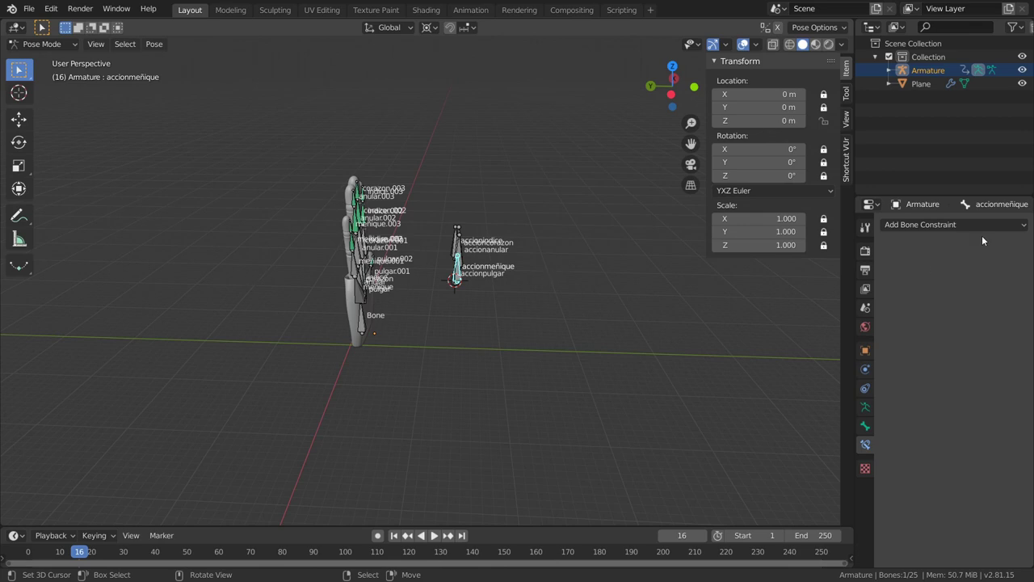
pyautogui.scroll(3, 514, 241)
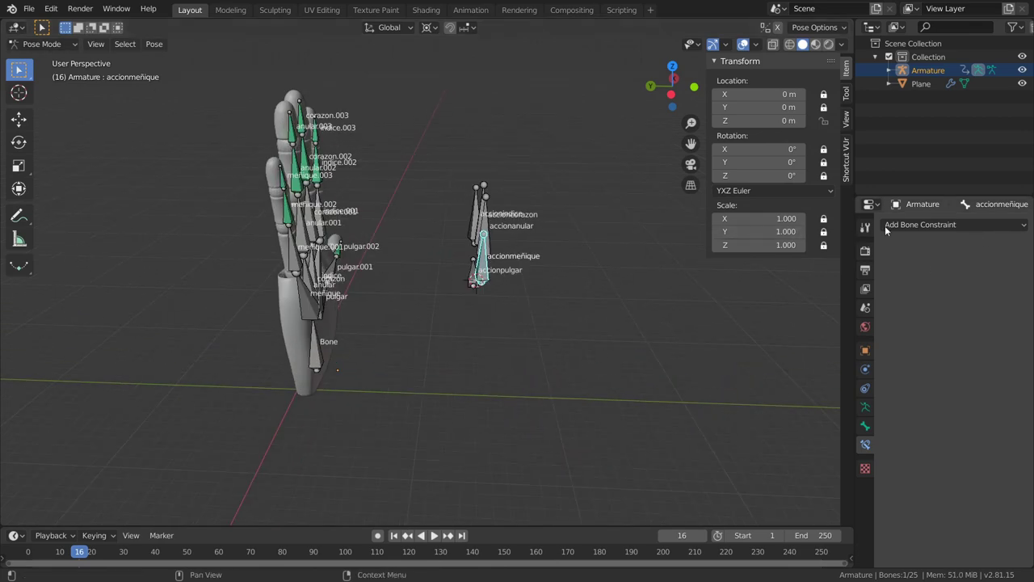
pyautogui.click(918, 225)
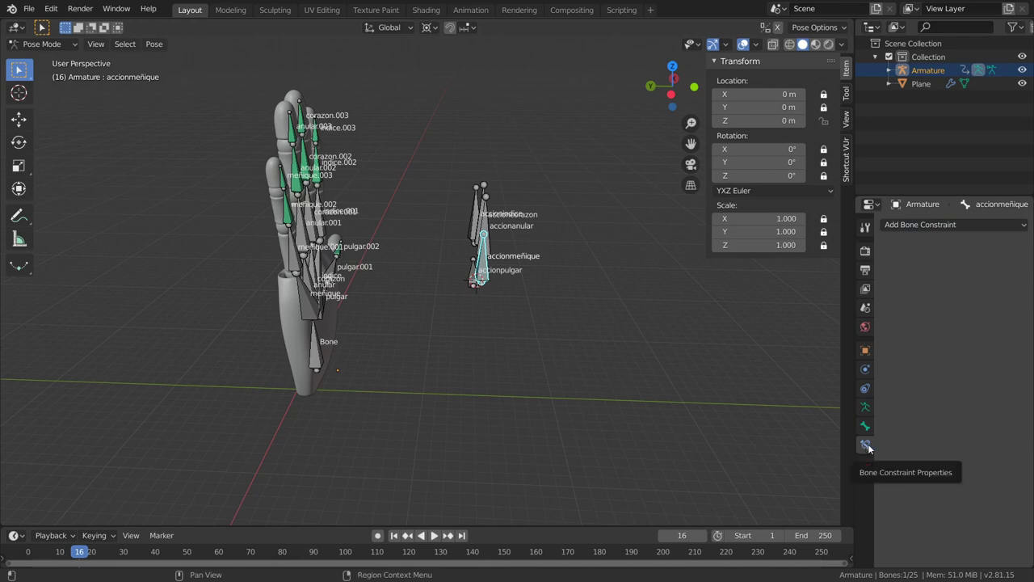
# Step: Add a Limit Location constraint to accionmeñique and set its space to Local Space
pyautogui.click(968, 226)
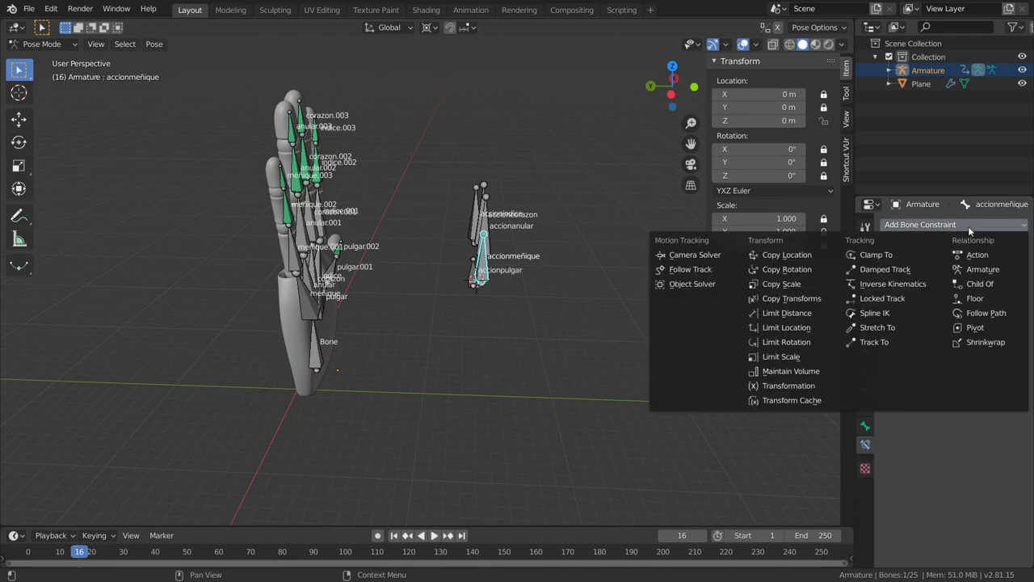
pyautogui.click(791, 328)
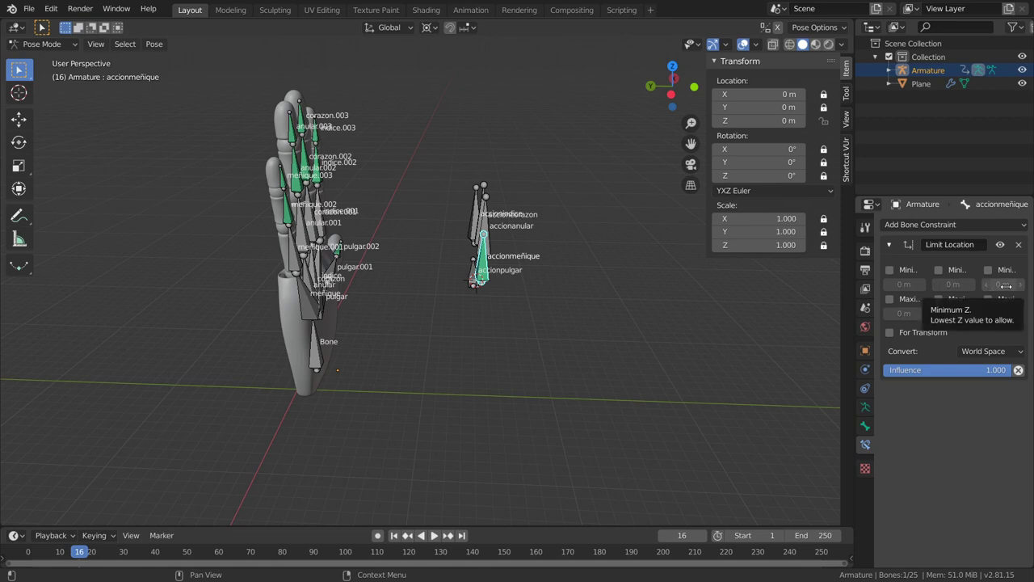
pyautogui.click(987, 350)
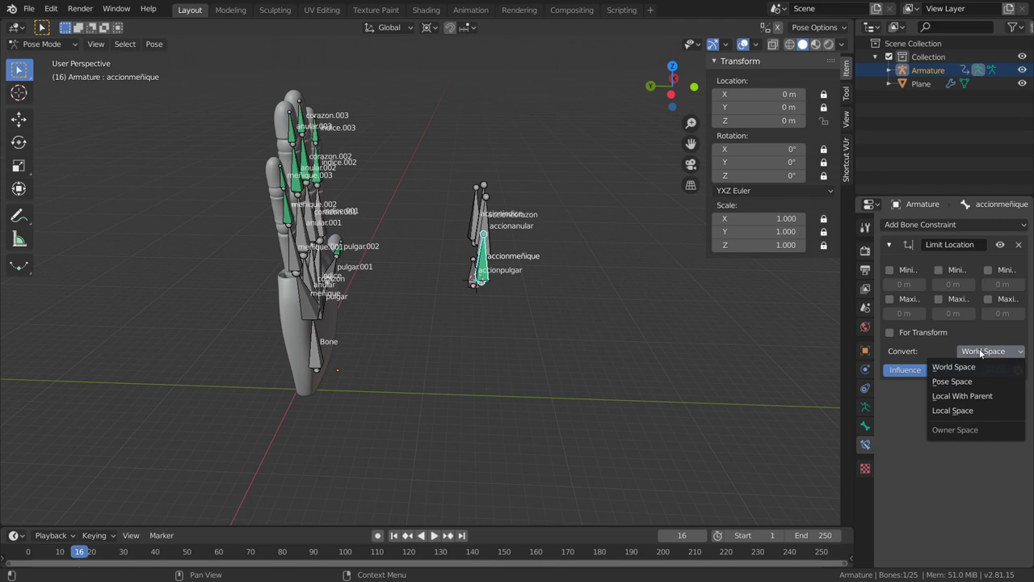
pyautogui.click(957, 408)
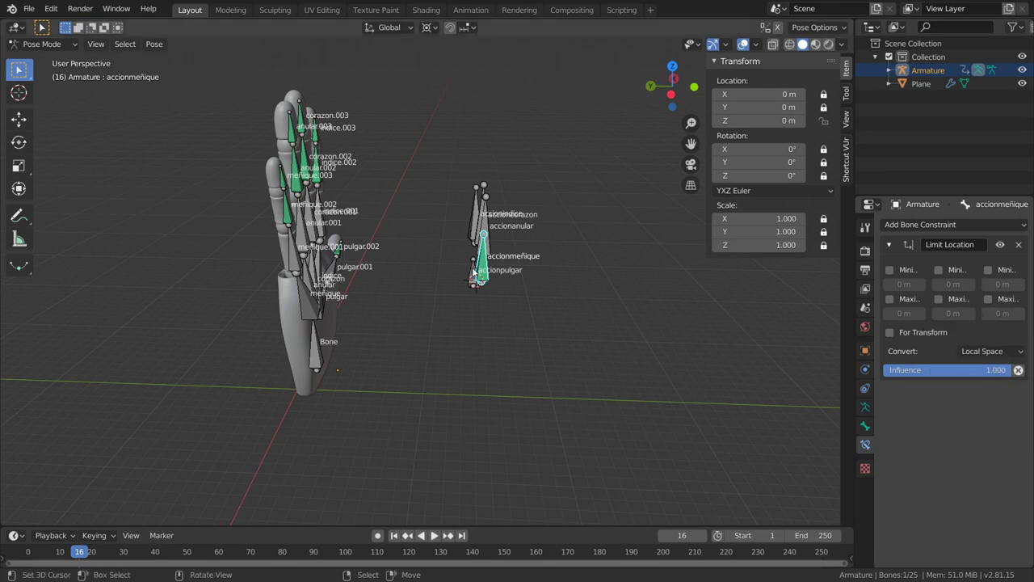
# Step: Move accionmeñique down to Z −1.488 m so the pinky curls, checking from several angles
pyautogui.press('g')
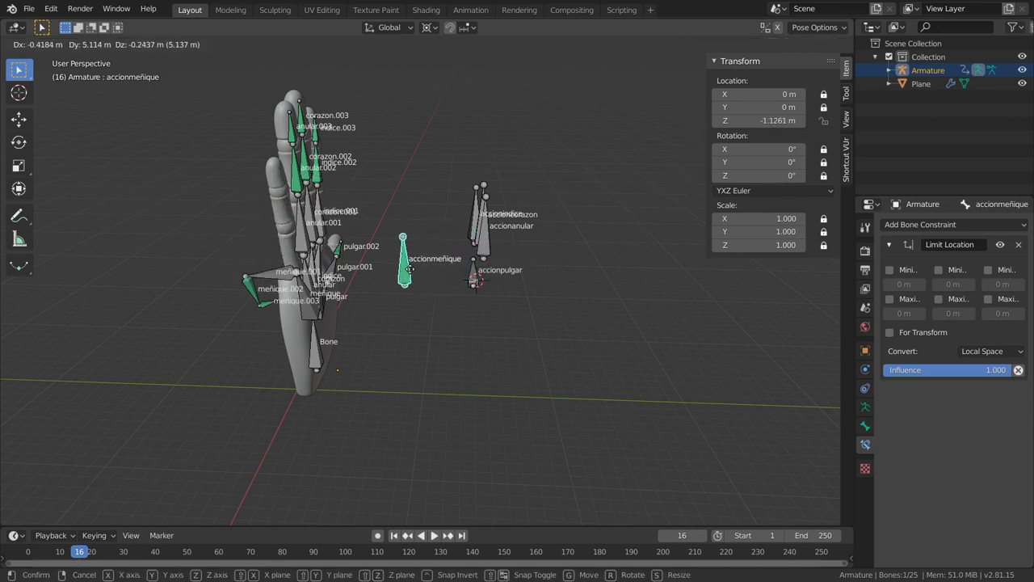
pyautogui.click(401, 279)
pyautogui.moveTo(401, 279)
pyautogui.mouseDown(button='middle')
pyautogui.moveTo(446, 249)
pyautogui.moveTo(404, 256)
pyautogui.mouseUp(button='middle')
pyautogui.press('g')
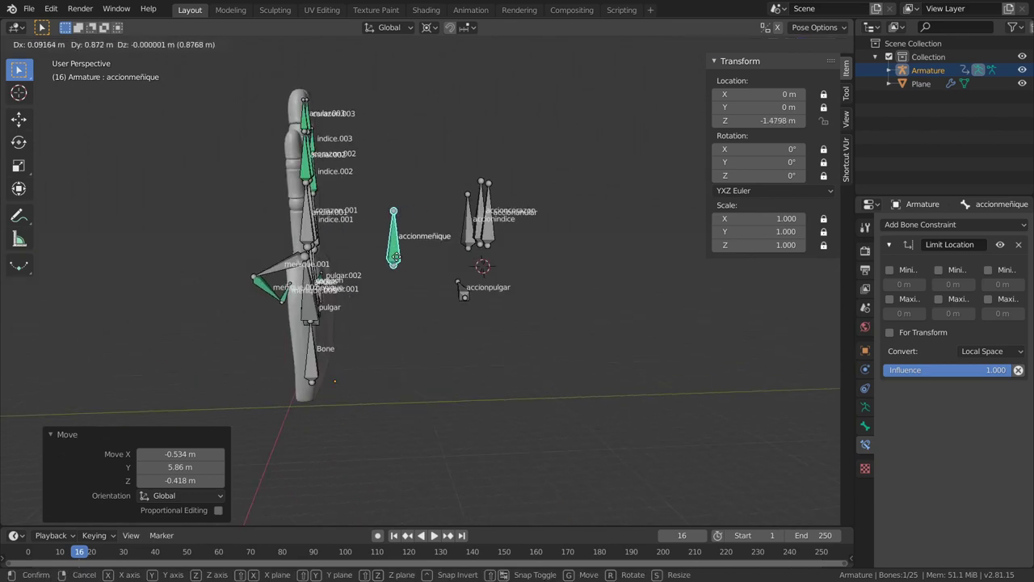
pyautogui.click(397, 259)
pyautogui.moveTo(397, 259)
pyautogui.mouseDown(button='middle')
pyautogui.moveTo(349, 311)
pyautogui.moveTo(488, 349)
pyautogui.mouseUp(button='middle')
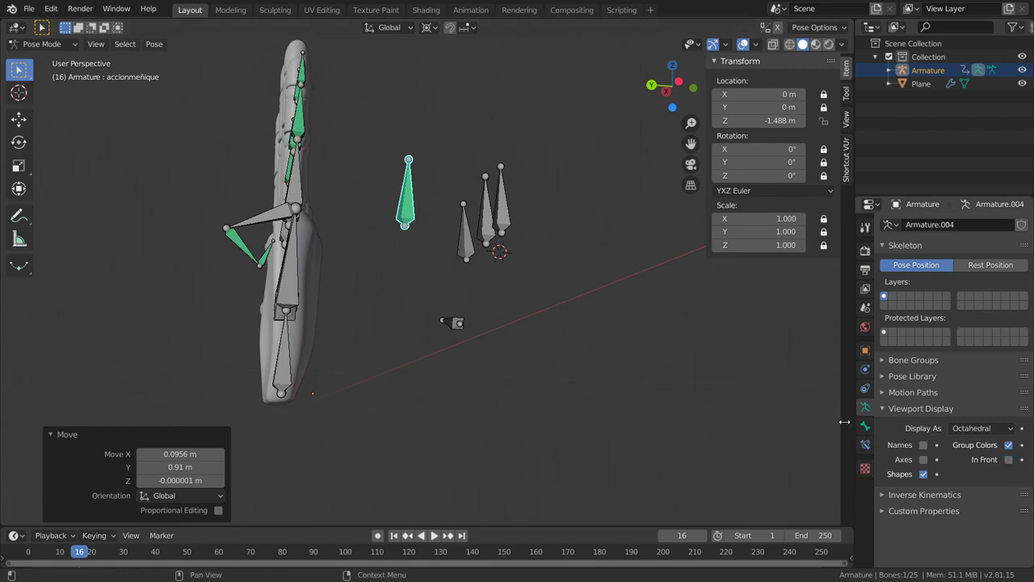
pyautogui.moveTo(437, 355); pyautogui.dragTo(613, 314, button='middle')
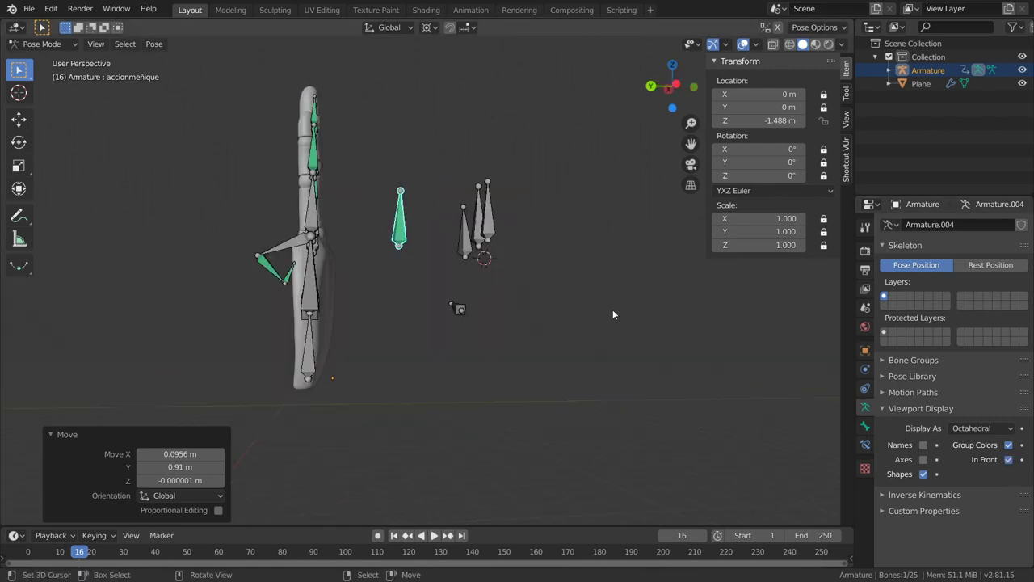
# Step: Enable accionmeñique's Minimum Z at −1.1 m and Maximum Z at 0 m, then test-move it
pyautogui.click(865, 443)
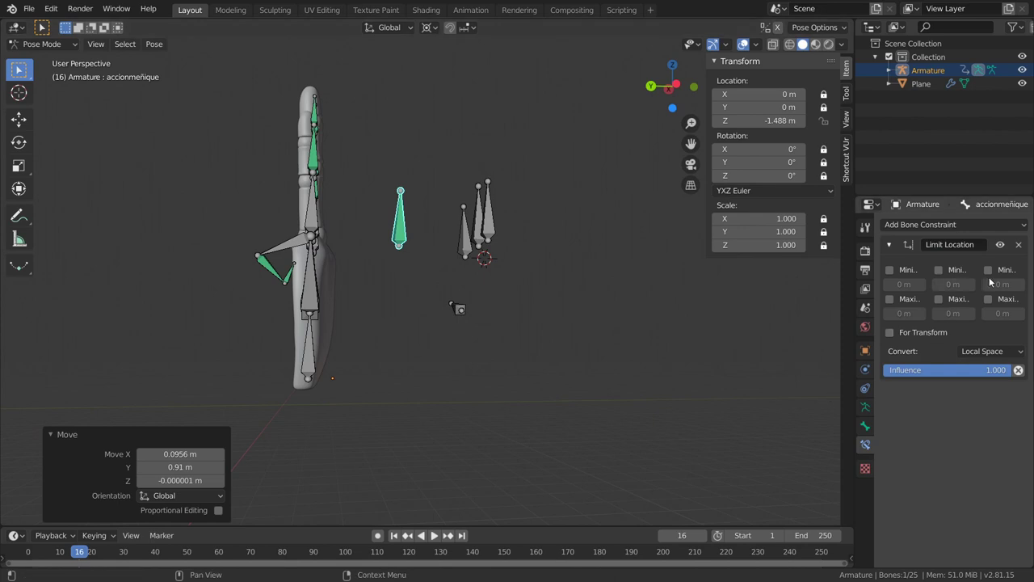
pyautogui.moveTo(990, 281); pyautogui.dragTo(984, 282)
pyautogui.click(987, 270)
pyautogui.moveTo(1000, 284); pyautogui.dragTo(1010, 284)
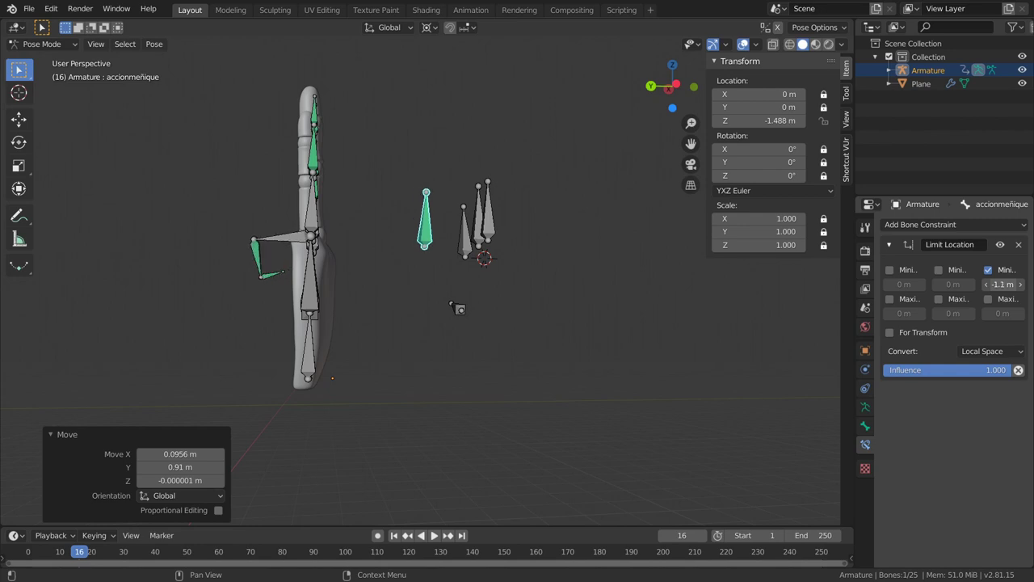
pyautogui.moveTo(695, 307)
pyautogui.mouseDown(button='middle')
pyautogui.moveTo(683, 321)
pyautogui.moveTo(583, 229)
pyautogui.moveTo(484, 242)
pyautogui.mouseUp(button='middle')
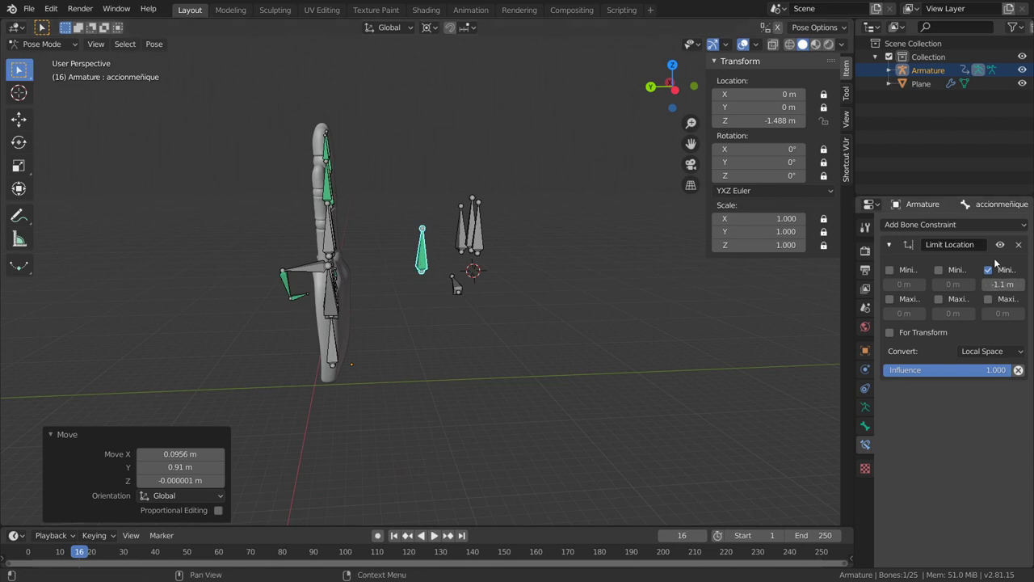
pyautogui.click(988, 299)
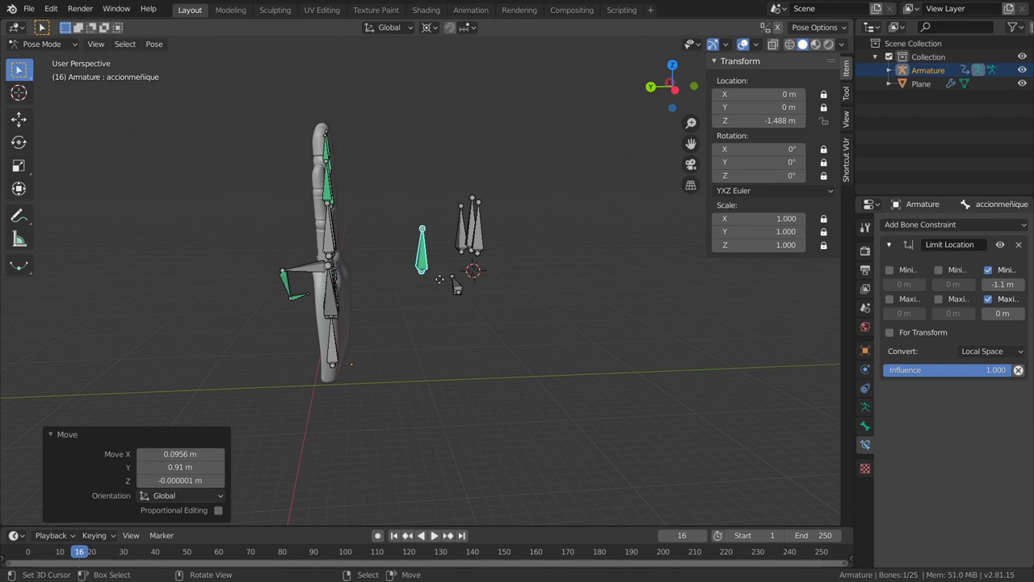
pyautogui.press('g')
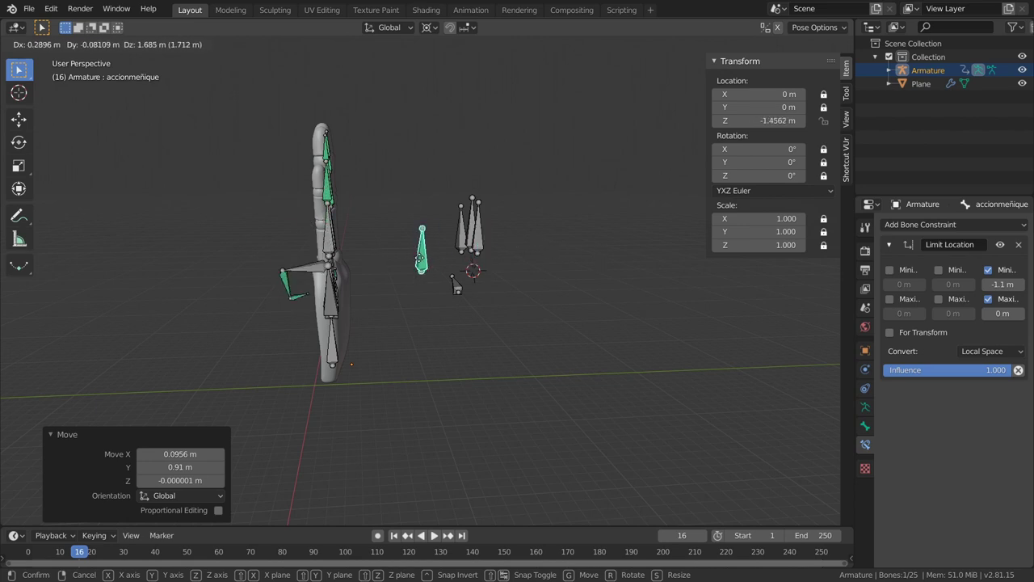
pyautogui.click(618, 270)
# Step: Select accionanular, add a Limit Location constraint, and try moving the bone
pyautogui.moveTo(618, 270)
pyautogui.mouseDown(button='middle')
pyautogui.moveTo(523, 342)
pyautogui.moveTo(485, 326)
pyautogui.moveTo(499, 323)
pyautogui.mouseUp(button='middle')
pyautogui.click(463, 267)
pyautogui.click(953, 224)
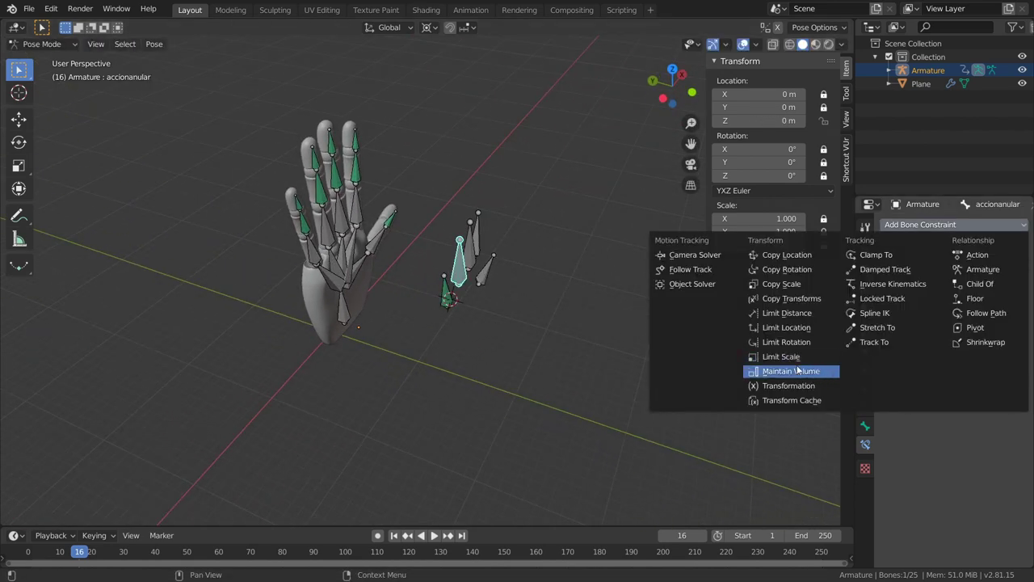
pyautogui.click(777, 328)
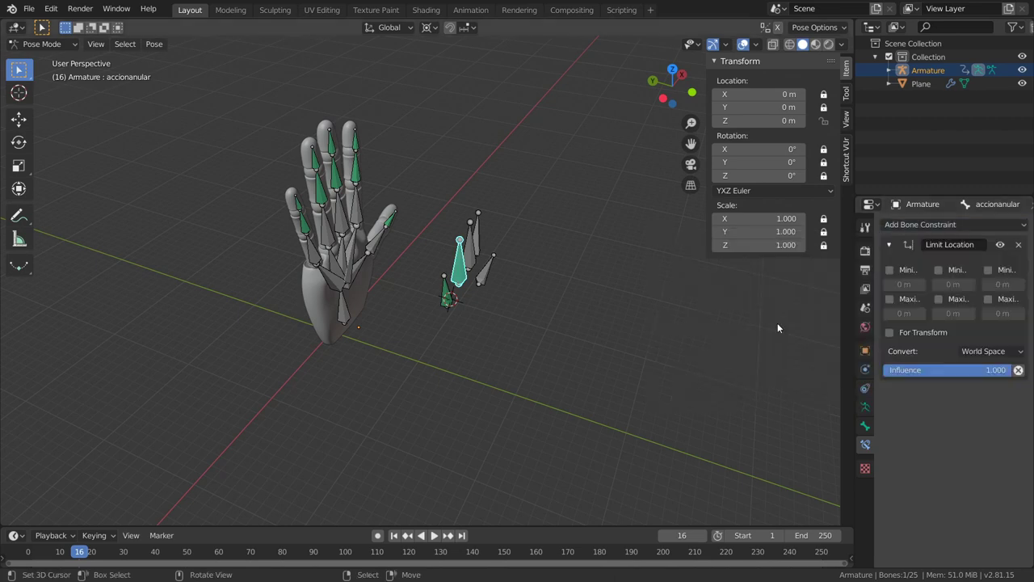
pyautogui.moveTo(565, 267); pyautogui.dragTo(472, 255, button='middle')
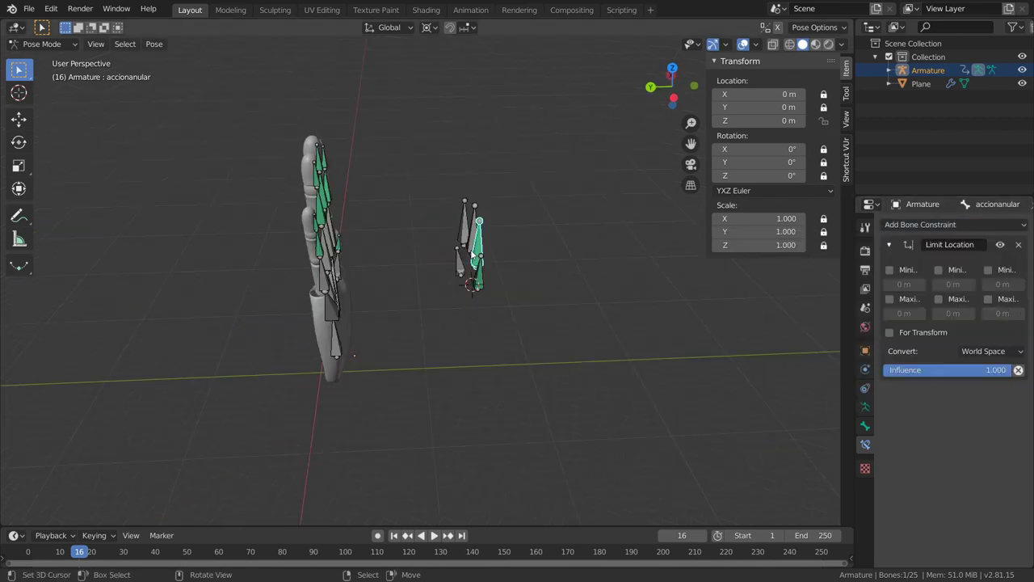
pyautogui.press('g')
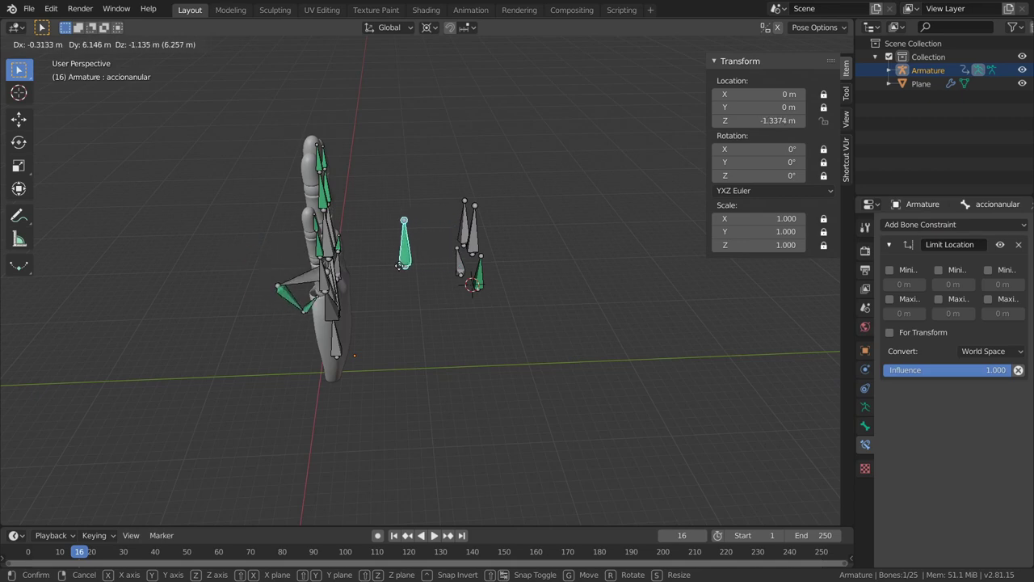
pyautogui.click(399, 266)
pyautogui.moveTo(399, 279); pyautogui.dragTo(420, 260, button='middle')
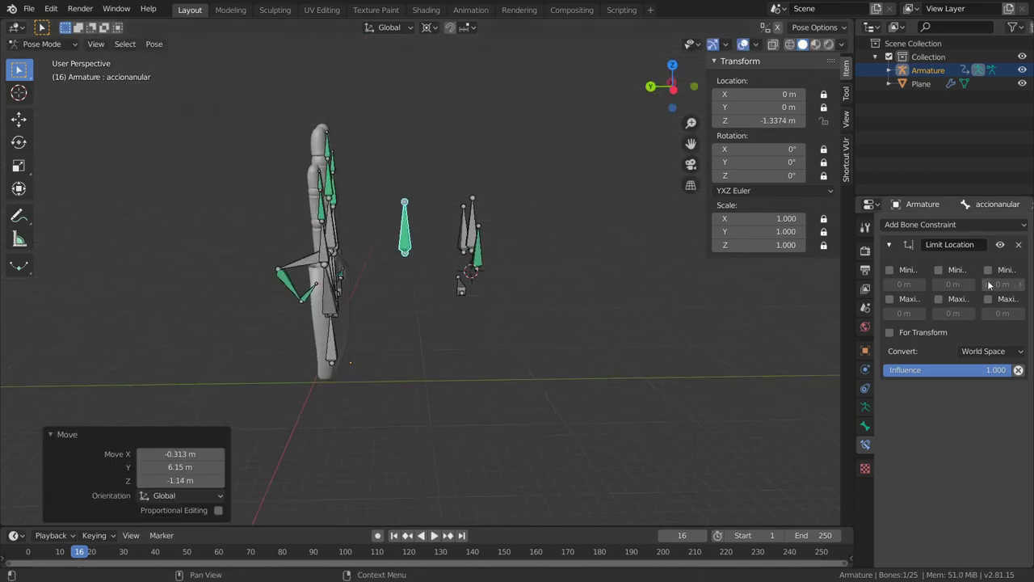
pyautogui.keyDown('ctrl'); pyautogui.scroll(-3, 974, 353); pyautogui.keyUp('ctrl')
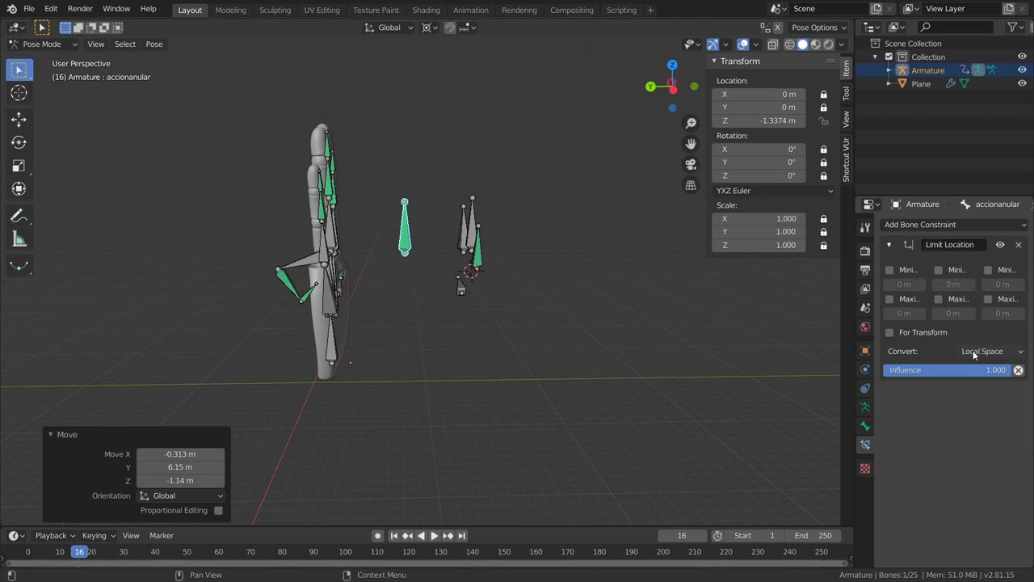
# Step: Enable accionanular's Minimum Z at −1 m and Maximum Z at 0 m, then test the limits
pyautogui.click(988, 270)
pyautogui.moveTo(1001, 284)
pyautogui.mouseDown()
pyautogui.moveTo(970, 285)
pyautogui.moveTo(1011, 285)
pyautogui.moveTo(997, 284)
pyautogui.mouseUp()
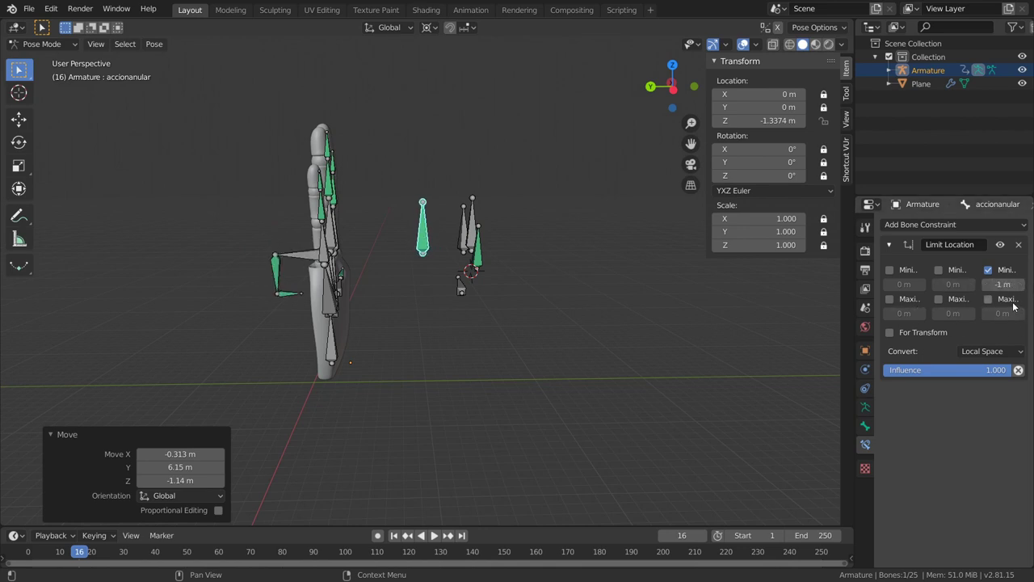
pyautogui.click(988, 299)
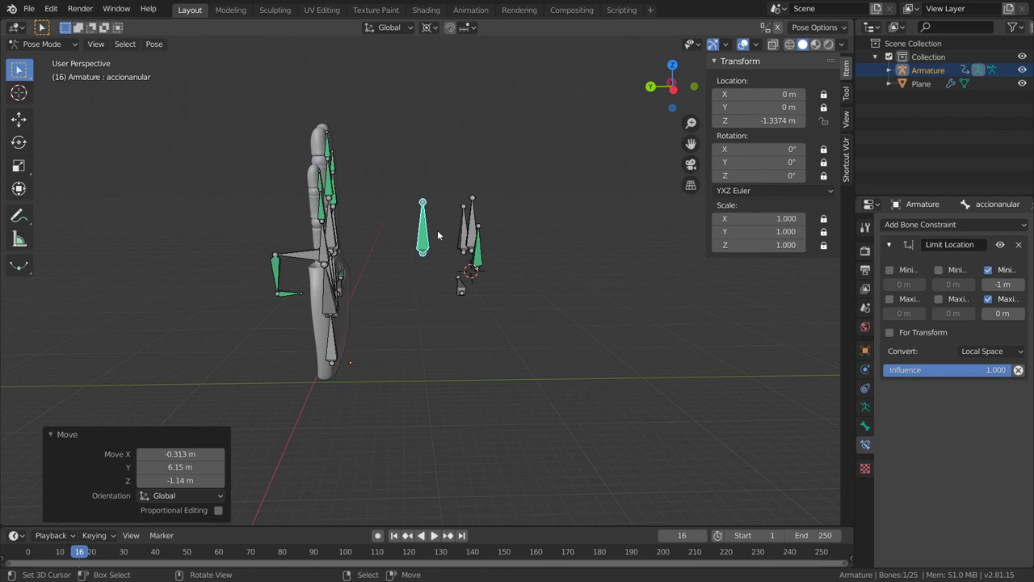
pyautogui.press('g')
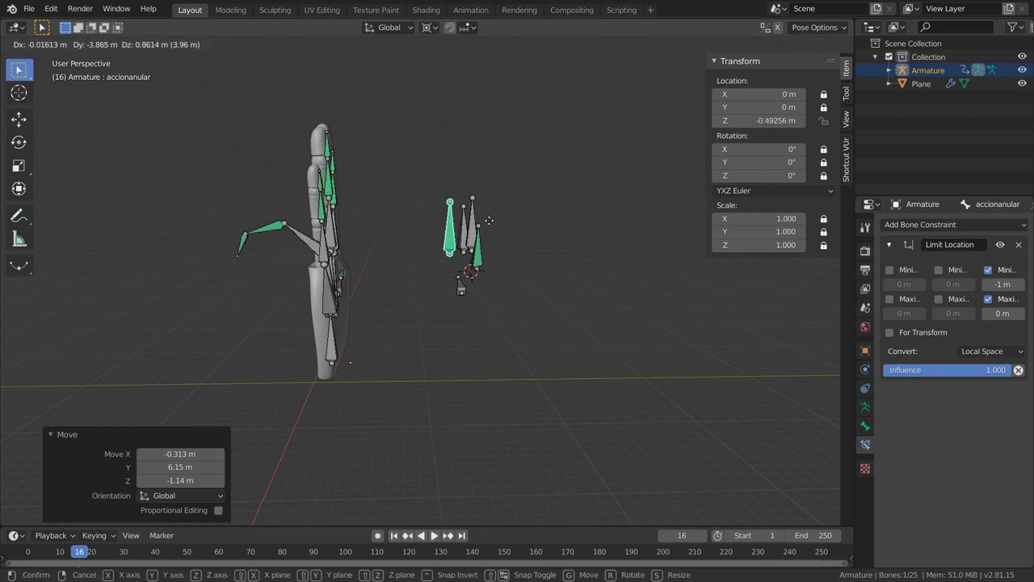
pyautogui.click(488, 219)
pyautogui.moveTo(489, 220)
pyautogui.mouseDown(button='middle')
pyautogui.moveTo(504, 218)
pyautogui.moveTo(273, 416)
pyautogui.mouseUp(button='middle')
pyautogui.hotkey('ctrl', 'z')
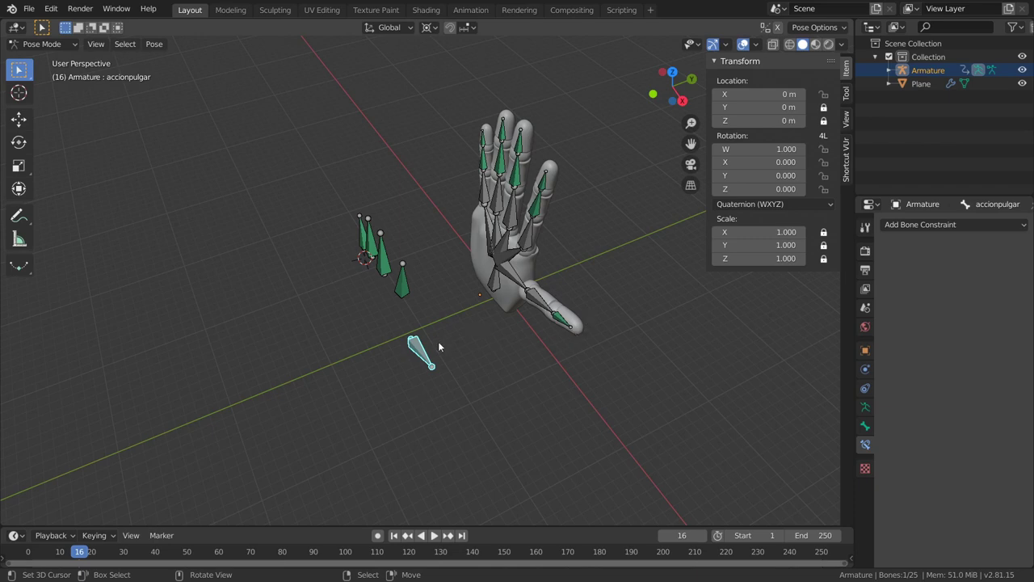
# Step: Test-move the accionpulgar thumb control along X, then undo it back to 0 m
pyautogui.press('g')
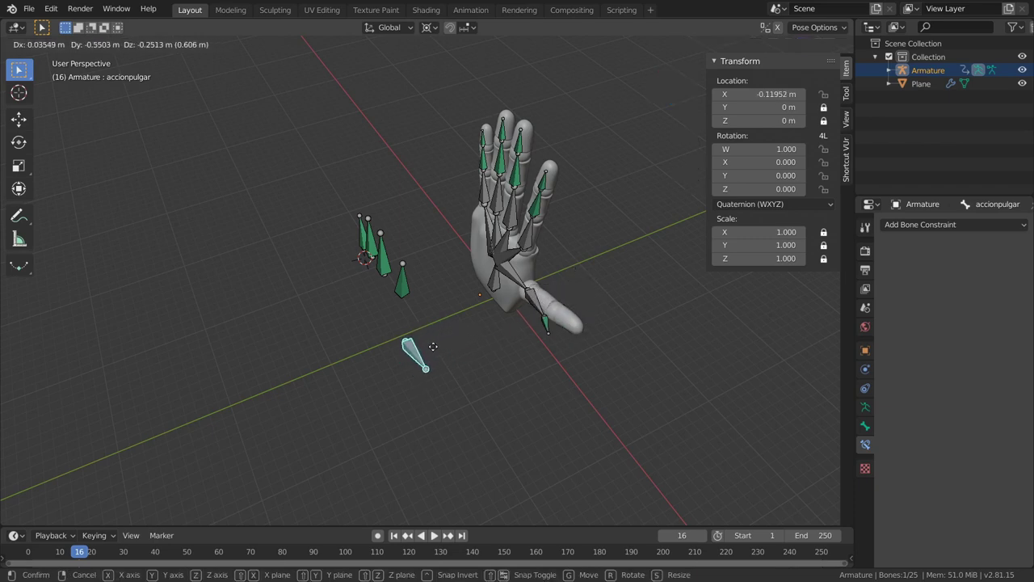
pyautogui.click(474, 347)
pyautogui.hotkey('ctrl', 'z')
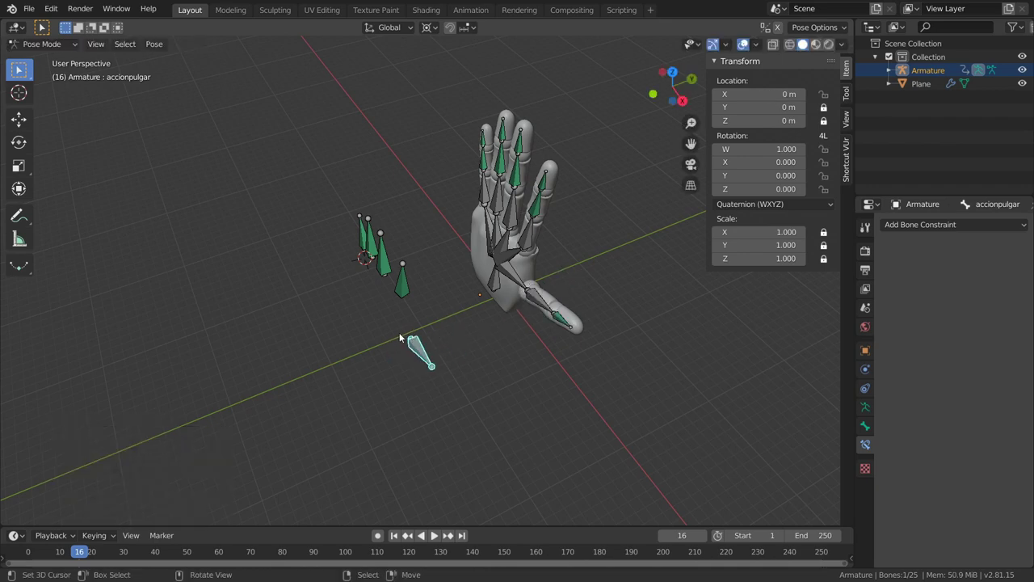
pyautogui.hotkey('ctrl', 'shift', 'z')
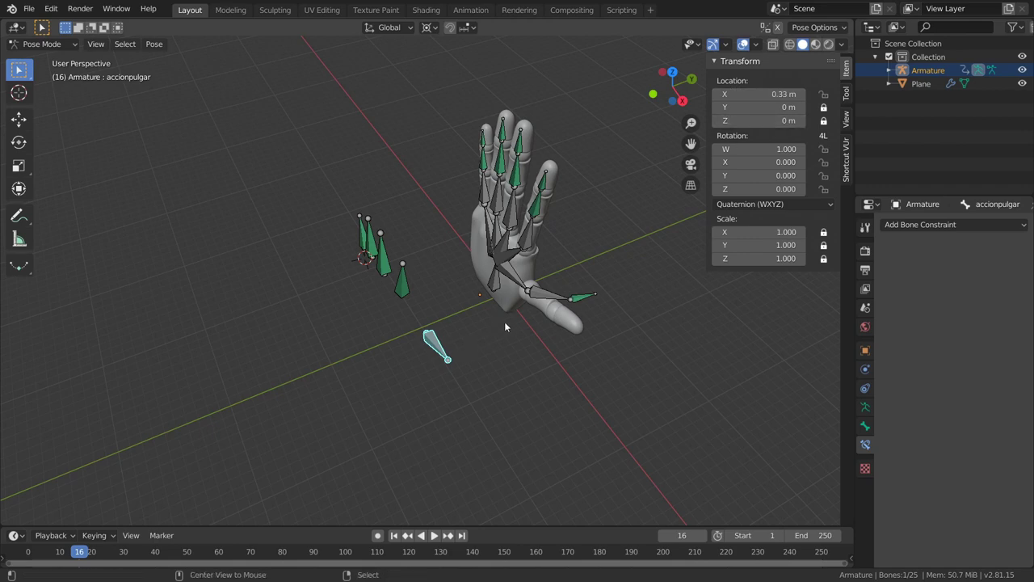
pyautogui.hotkey('ctrl', 'z')
pyautogui.click(975, 226)
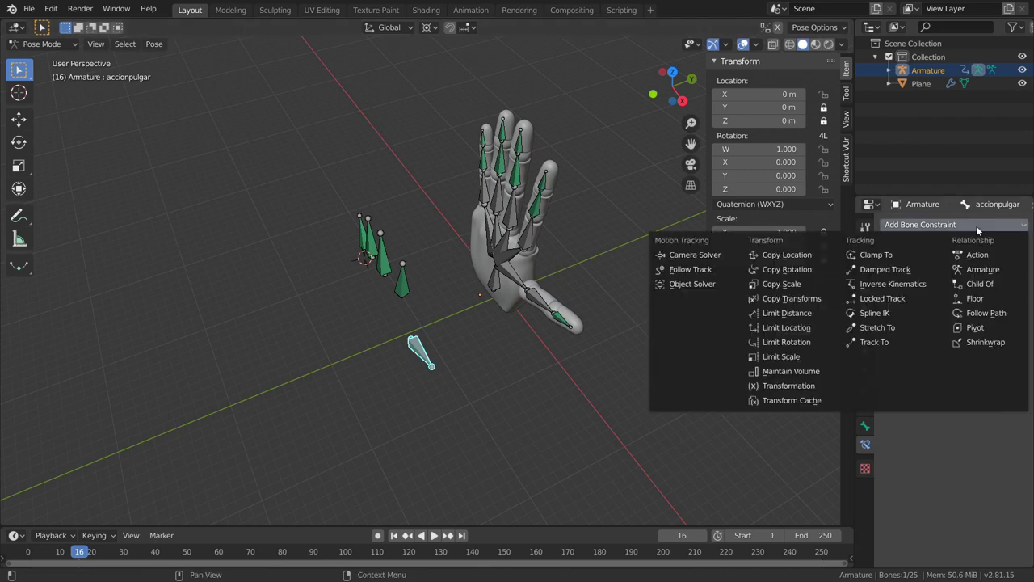
# Step: Add a Limit Location constraint to accionpulgar and reposition the thumb control bone
pyautogui.click(794, 326)
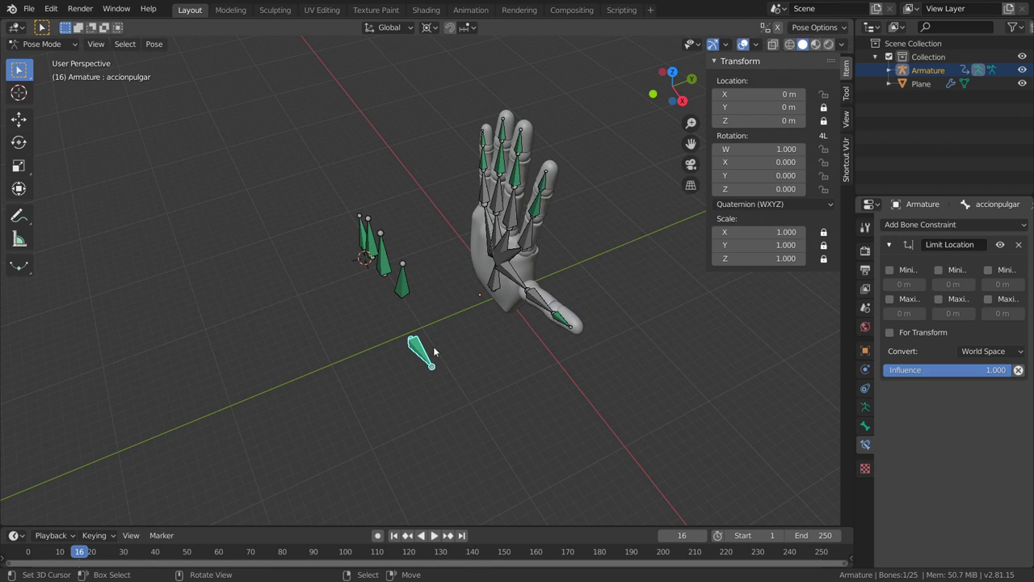
pyautogui.click(509, 314)
pyautogui.moveTo(808, 265)
pyautogui.mouseDown(button='middle')
pyautogui.moveTo(656, 276)
pyautogui.moveTo(452, 346)
pyautogui.mouseUp(button='middle')
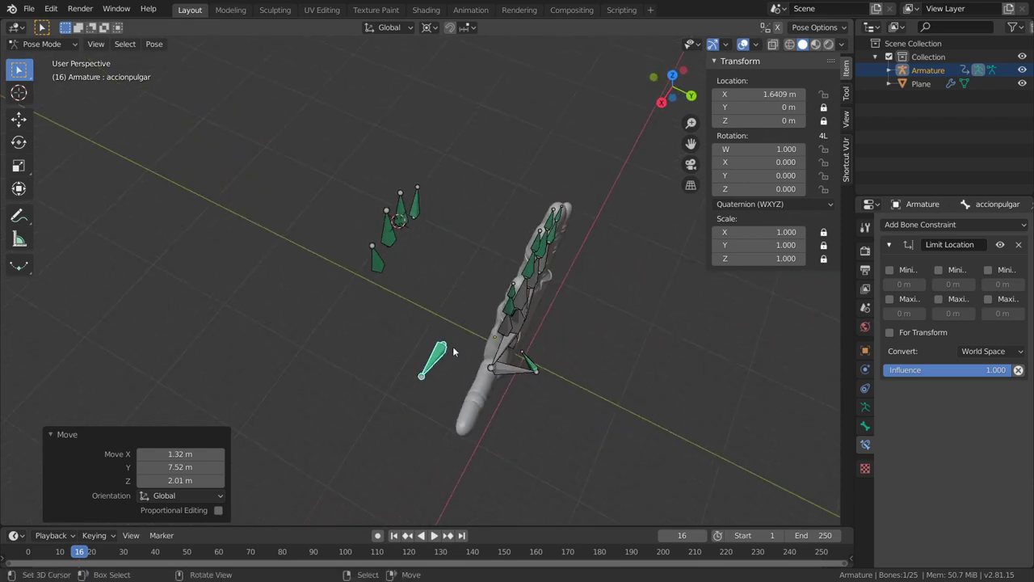
pyautogui.press('g')
pyautogui.click(469, 361)
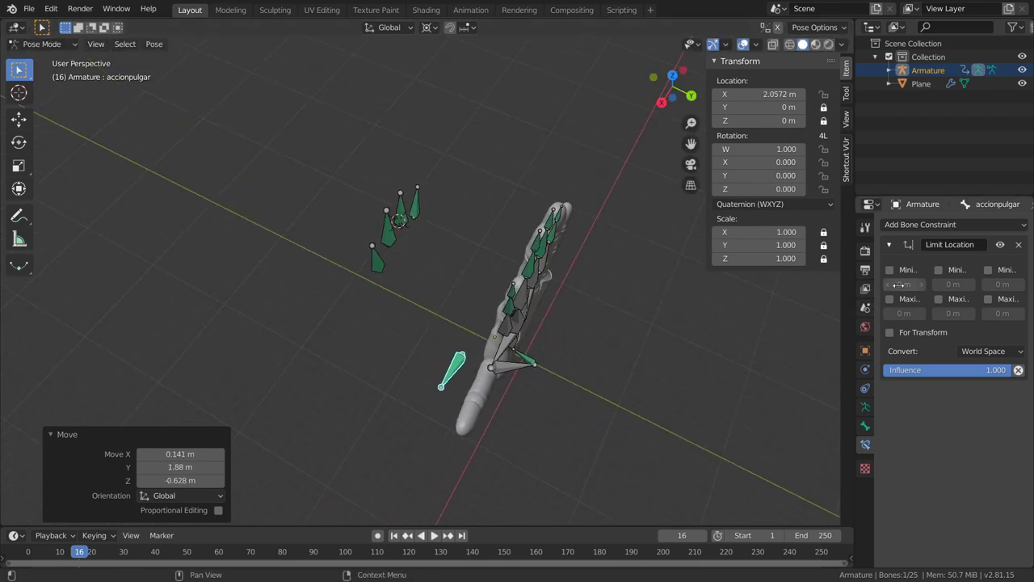
# Step: Set the thumb constraint's space to Local Space while trying the Minimum X limit
pyautogui.click(889, 271)
pyautogui.moveTo(903, 284); pyautogui.dragTo(864, 284)
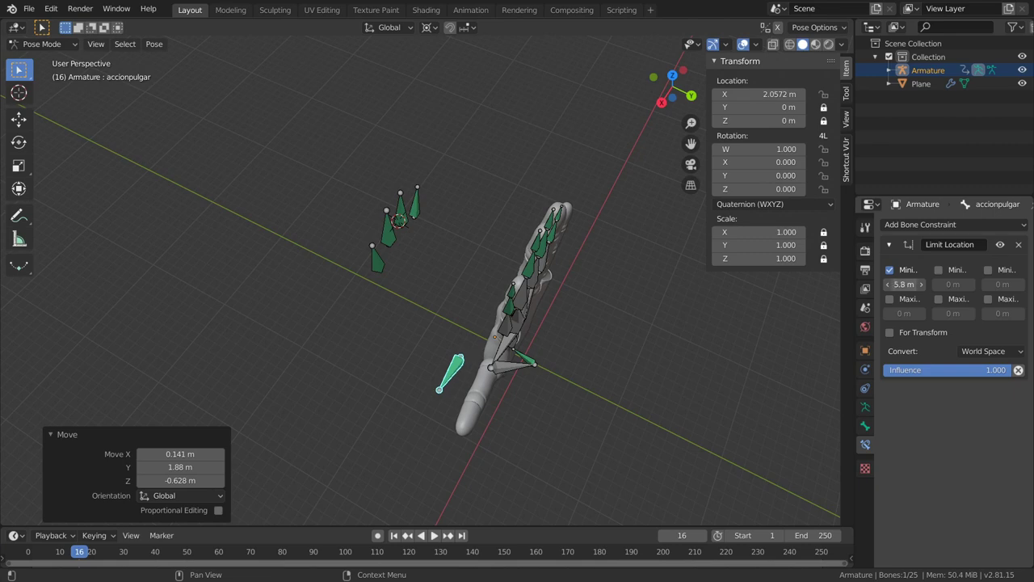
pyautogui.click(1002, 352)
pyautogui.click(951, 411)
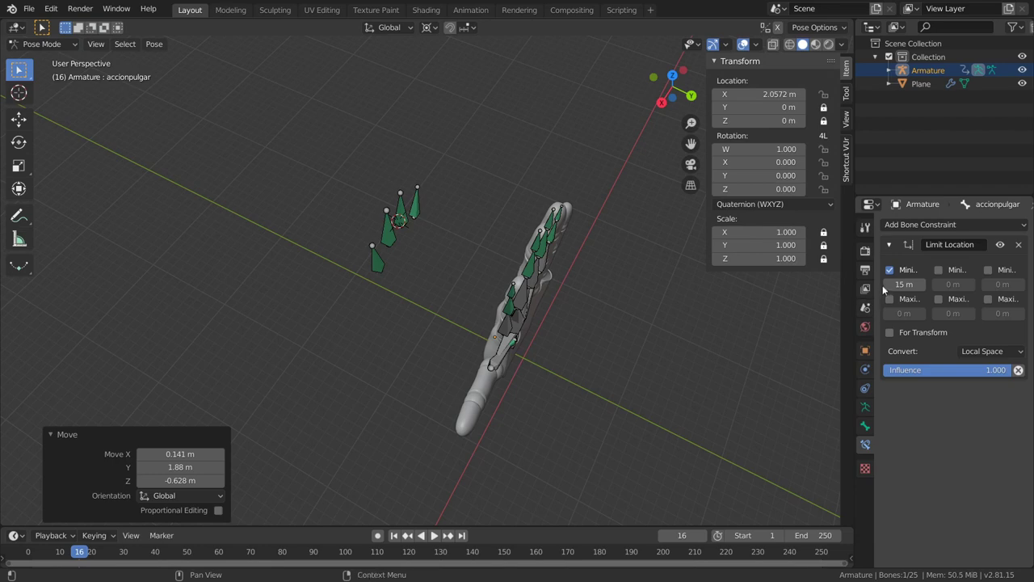
pyautogui.moveTo(889, 285)
pyautogui.mouseDown()
pyautogui.moveTo(921, 285)
pyautogui.moveTo(898, 285)
pyautogui.mouseUp()
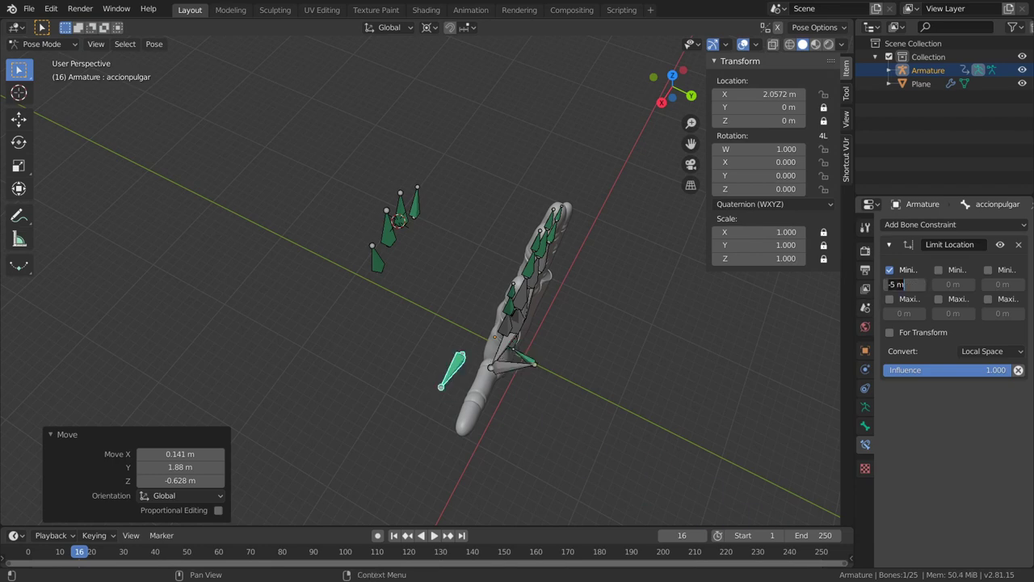
pyautogui.click(888, 269)
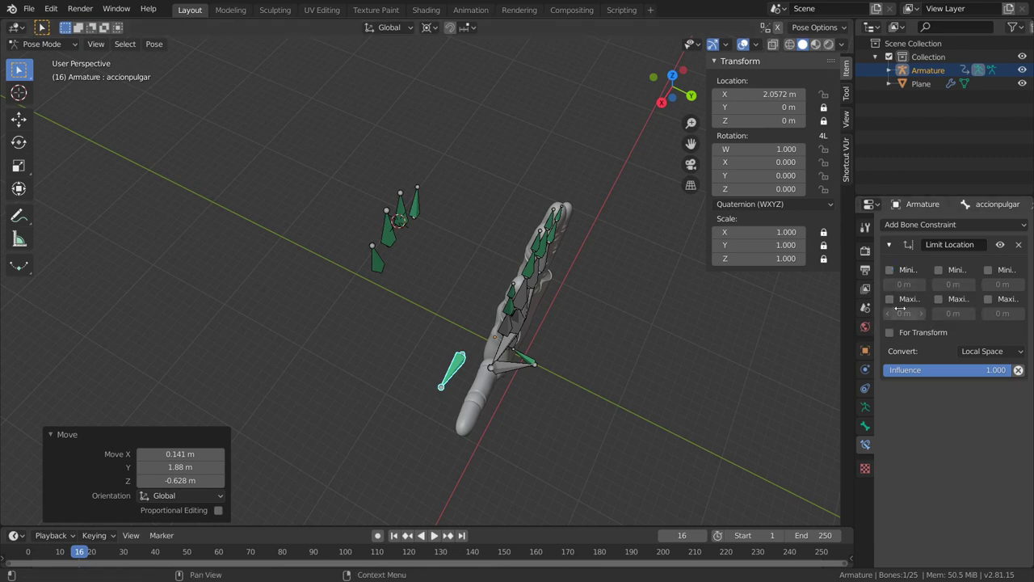
# Step: Enable Maximum X at 1.7 m and re-enable Minimum X at 0 m
pyautogui.click(890, 299)
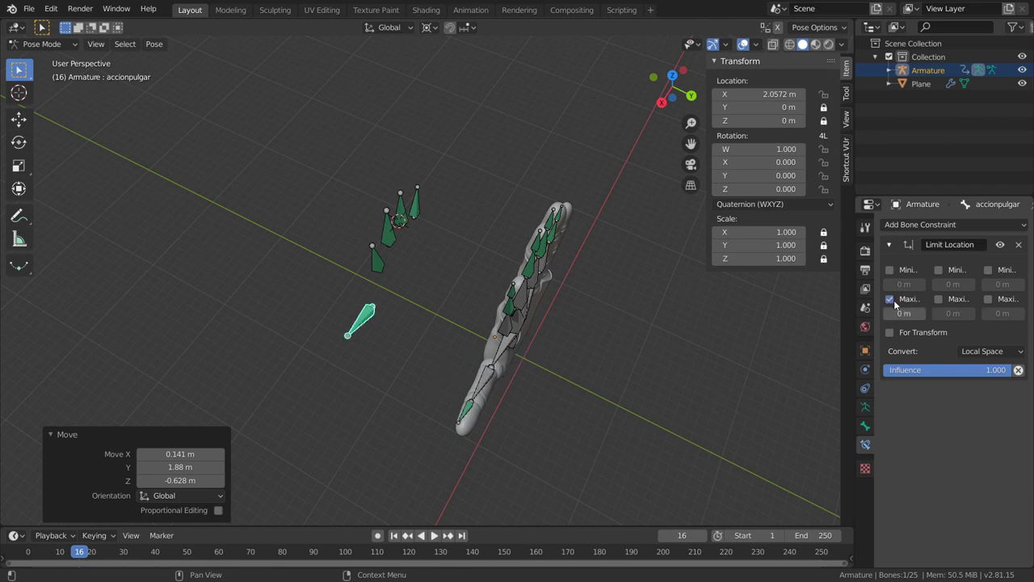
pyautogui.click(904, 312)
pyautogui.write('-0.5')
pyautogui.press('Return')
pyautogui.moveTo(904, 312)
pyautogui.mouseDown()
pyautogui.moveTo(946, 312)
pyautogui.moveTo(910, 312)
pyautogui.mouseUp()
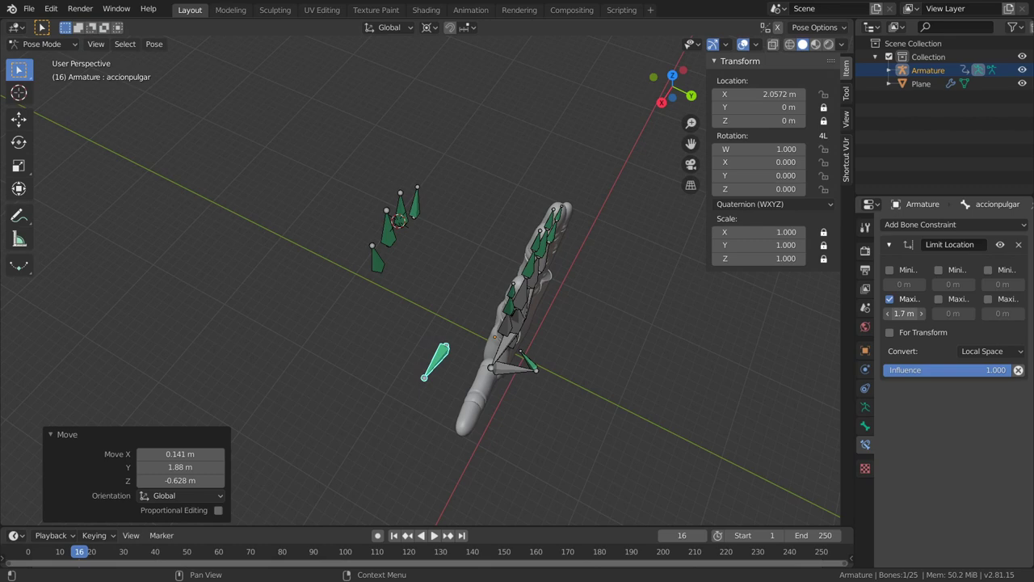
pyautogui.click(909, 270)
# Step: Test-move the thumb control within its X limits, then leave Pose Mode
pyautogui.press('g')
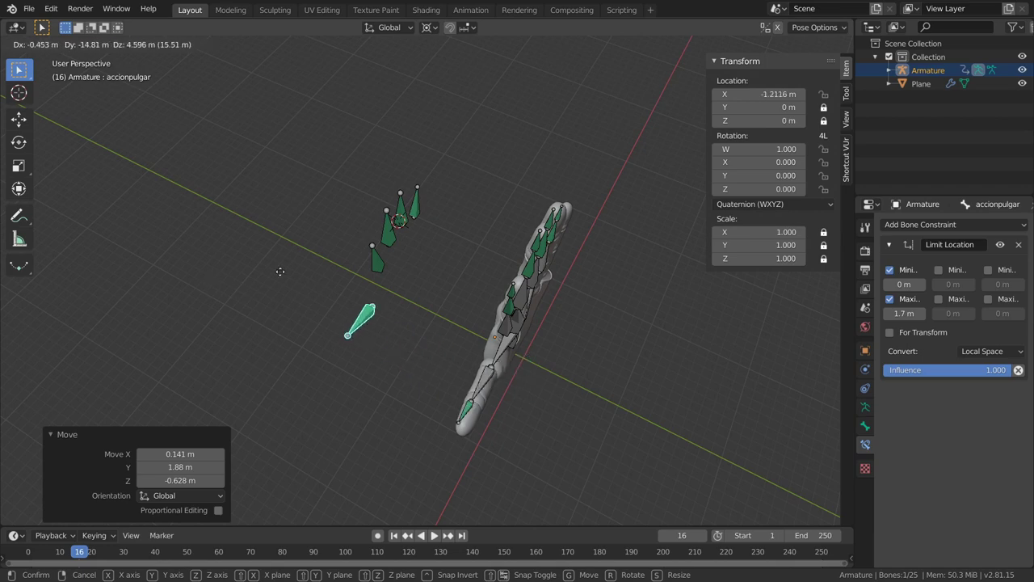
pyautogui.click(268, 266)
pyautogui.moveTo(268, 266)
pyautogui.mouseDown(button='middle')
pyautogui.moveTo(495, 291)
pyautogui.moveTo(534, 255)
pyautogui.mouseUp(button='middle')
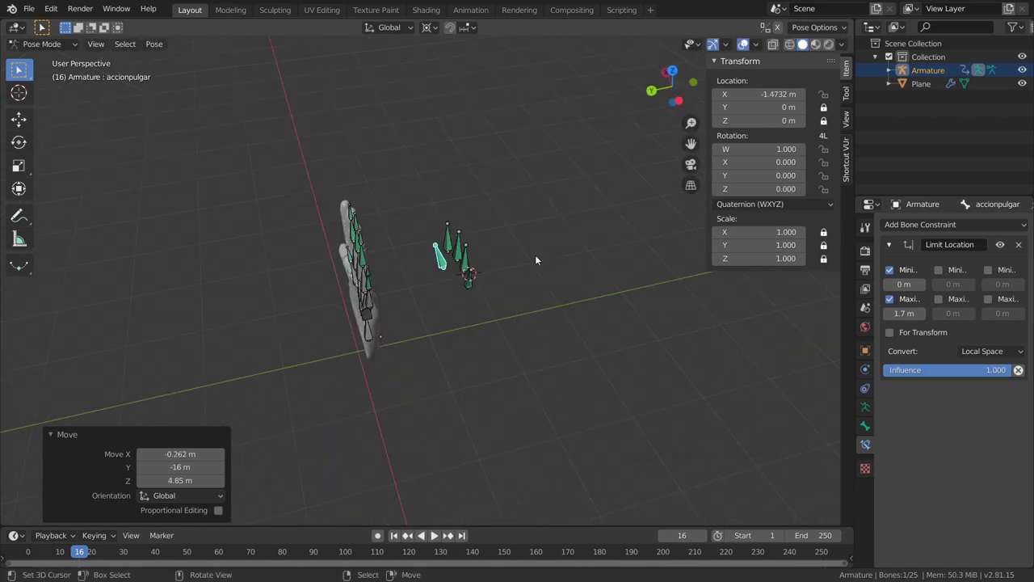
pyautogui.moveTo(443, 309); pyautogui.dragTo(406, 312, button='middle')
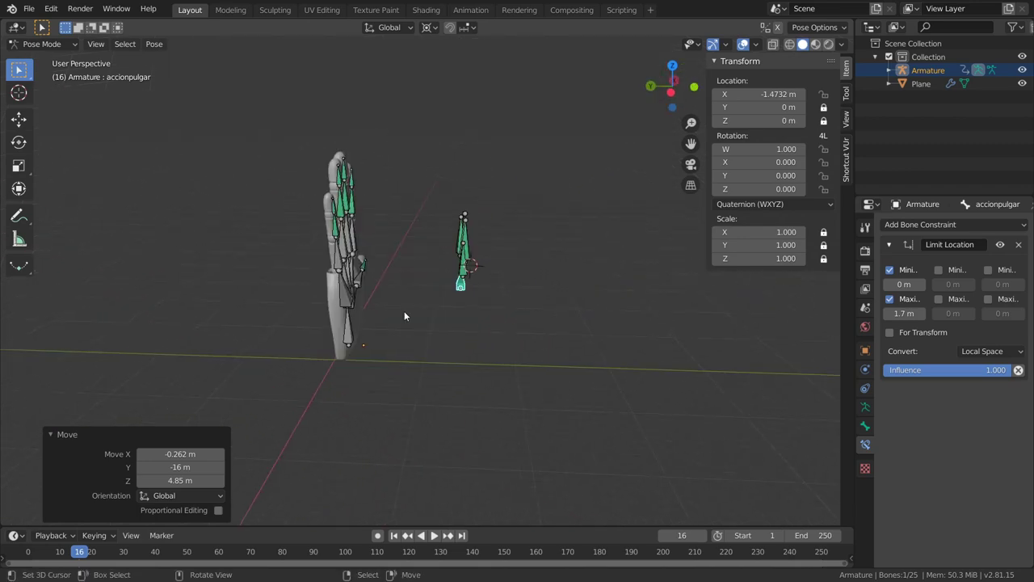
pyautogui.hotkey('ctrl', 'Tab')
# Step: Parent the hand mesh to the Armature With Automatic Weights
pyautogui.click(343, 334)
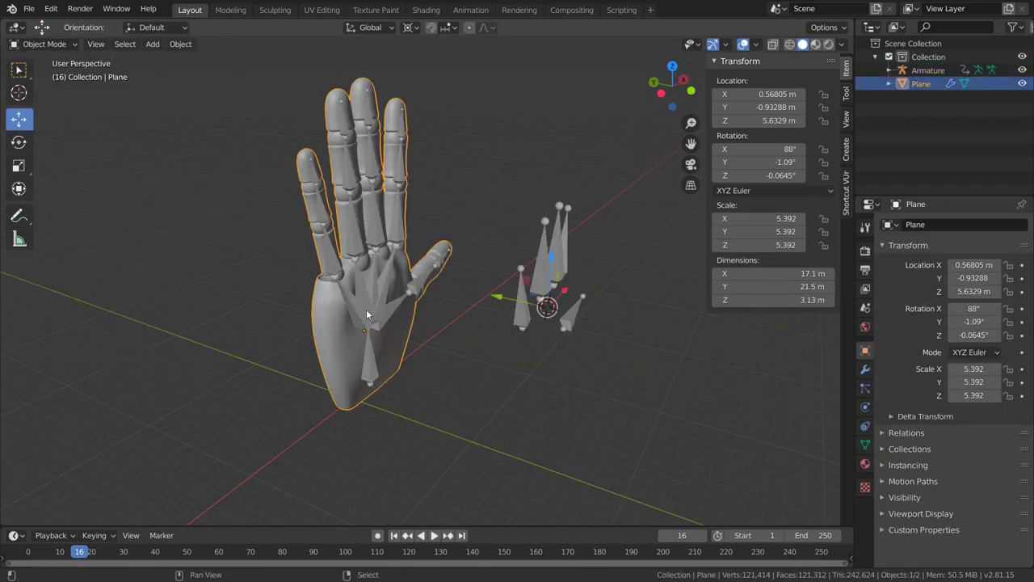
pyautogui.keyDown('shift'); pyautogui.click(367, 308); pyautogui.keyUp('shift')
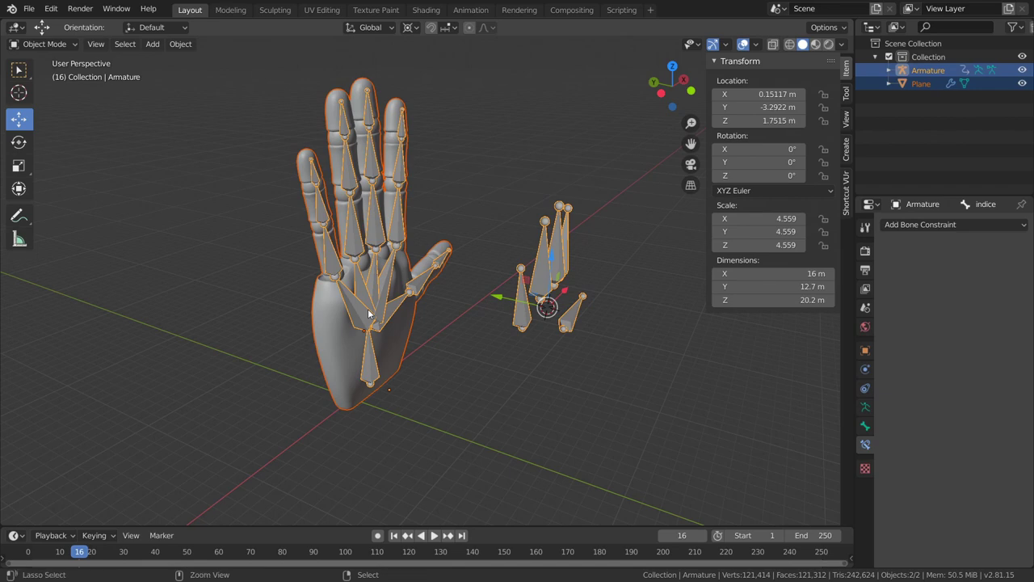
pyautogui.hotkey('ctrl', 'p')
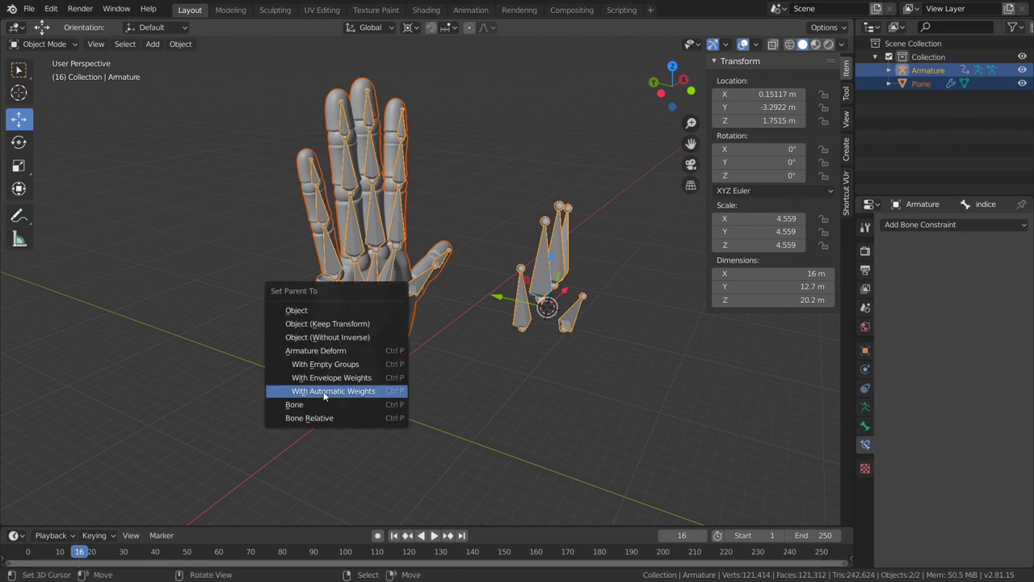
pyautogui.click(348, 392)
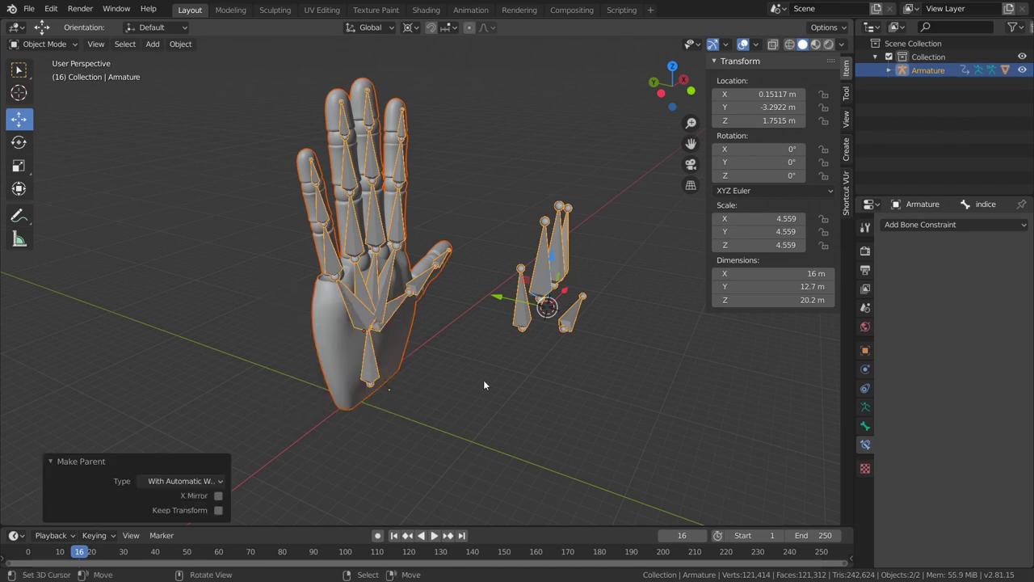
# Step: Switch the armature back to Pose Mode
pyautogui.click(44, 44)
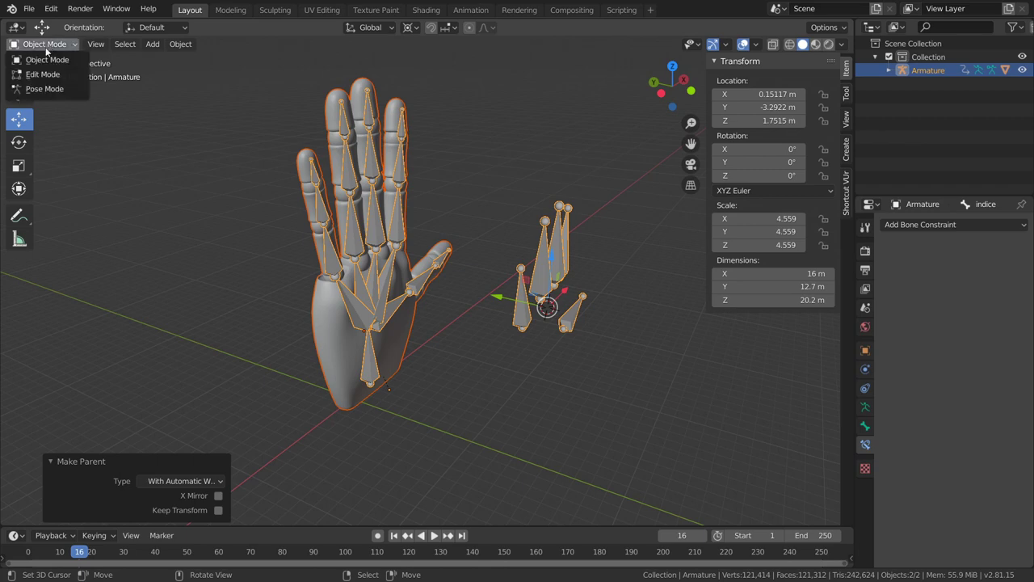
pyautogui.click(53, 86)
pyautogui.moveTo(169, 195); pyautogui.dragTo(200, 317, button='middle')
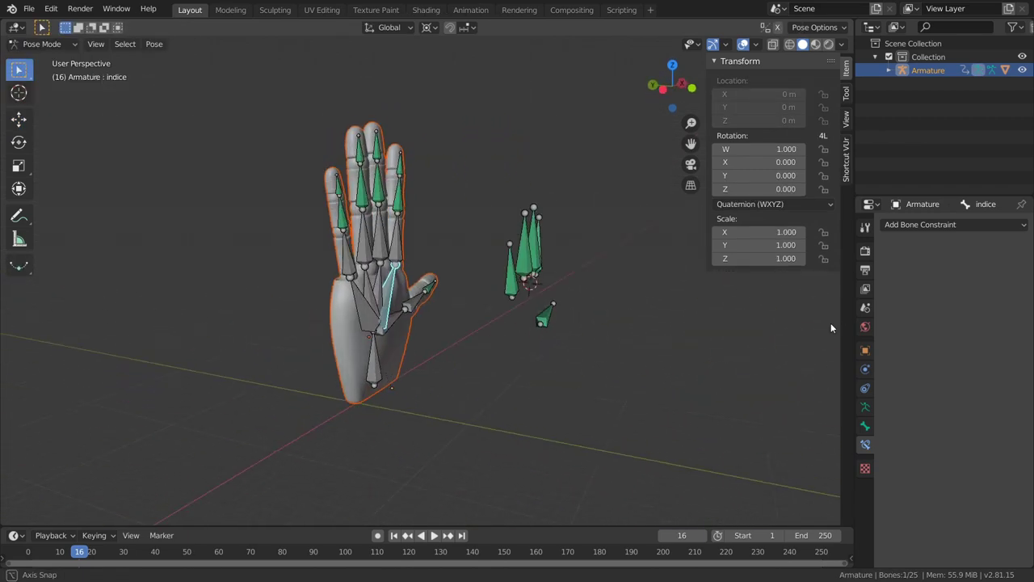
# Step: Move the thumb control bone to curl the fingers into a fist
pyautogui.moveTo(199, 316); pyautogui.dragTo(492, 303, button='middle')
pyautogui.click(419, 303)
pyautogui.press('g')
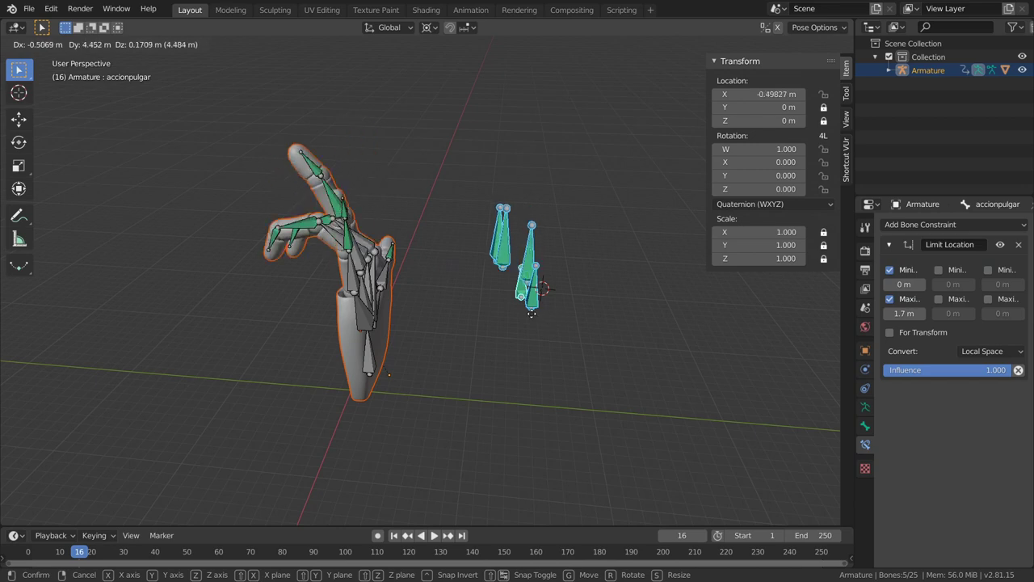
pyautogui.click(458, 311)
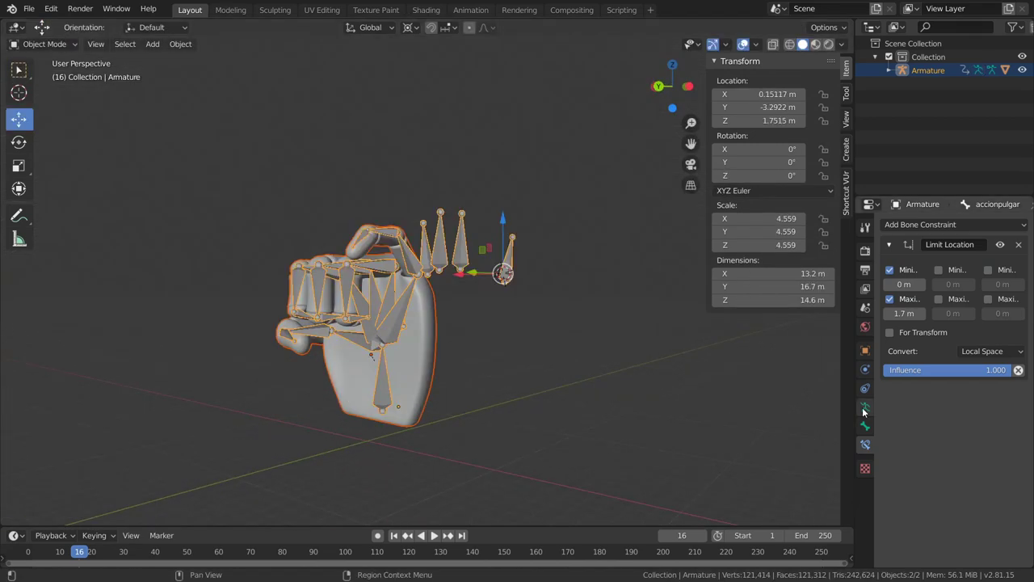
# Step: Turn off In Front in the armature's Viewport Display and inspect the fist
pyautogui.click(865, 406)
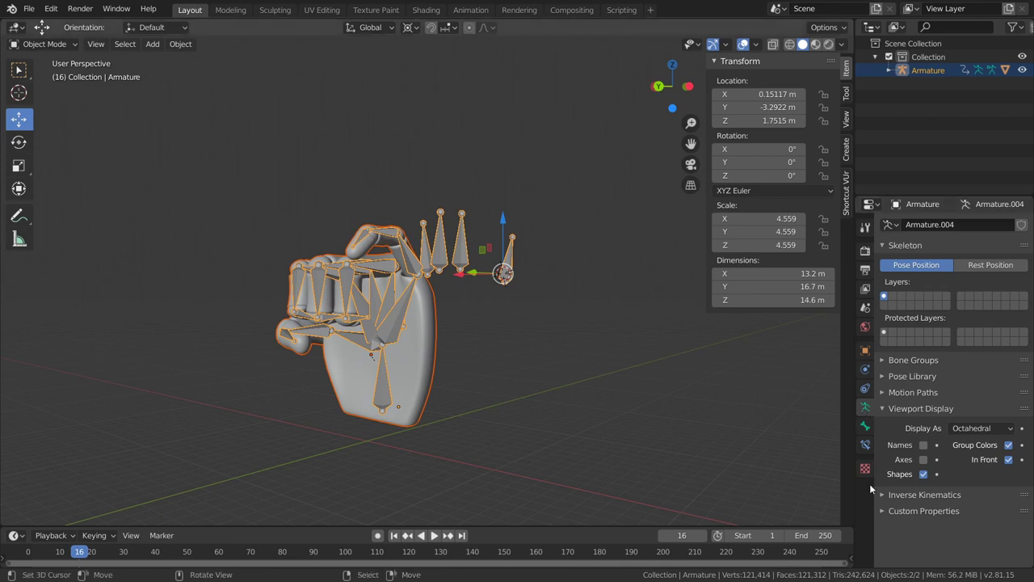
pyautogui.click(1008, 460)
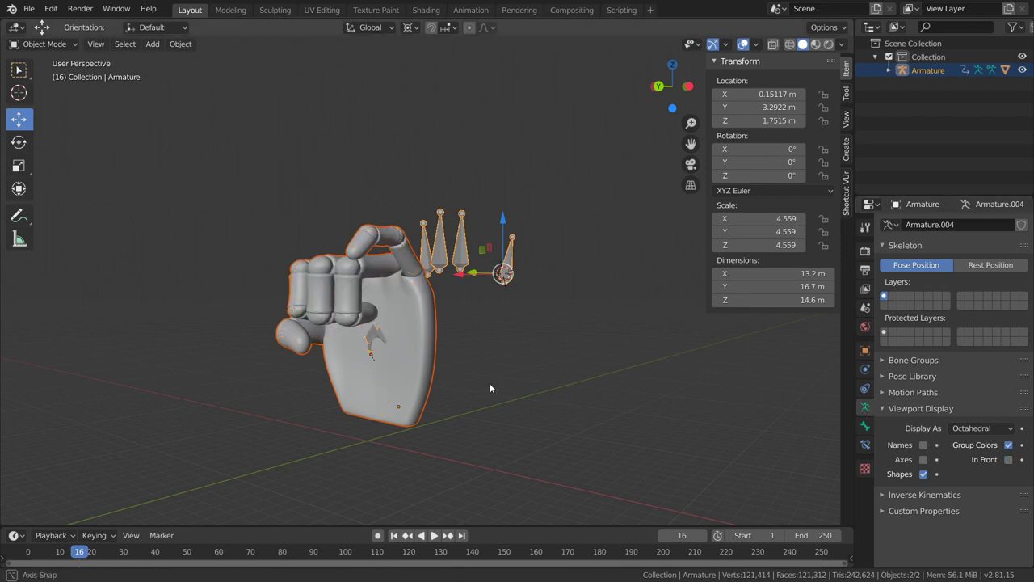
pyautogui.moveTo(490, 382)
pyautogui.mouseDown(button='middle')
pyautogui.moveTo(695, 408)
pyautogui.moveTo(512, 384)
pyautogui.moveTo(414, 384)
pyautogui.moveTo(421, 391)
pyautogui.mouseUp(button='middle')
pyautogui.moveTo(491, 250); pyautogui.dragTo(480, 274, button='middle')
# Step: In Pose Mode, move the selected finger bones to bone layer 2
pyautogui.hotkey('ctrl', 'Tab')
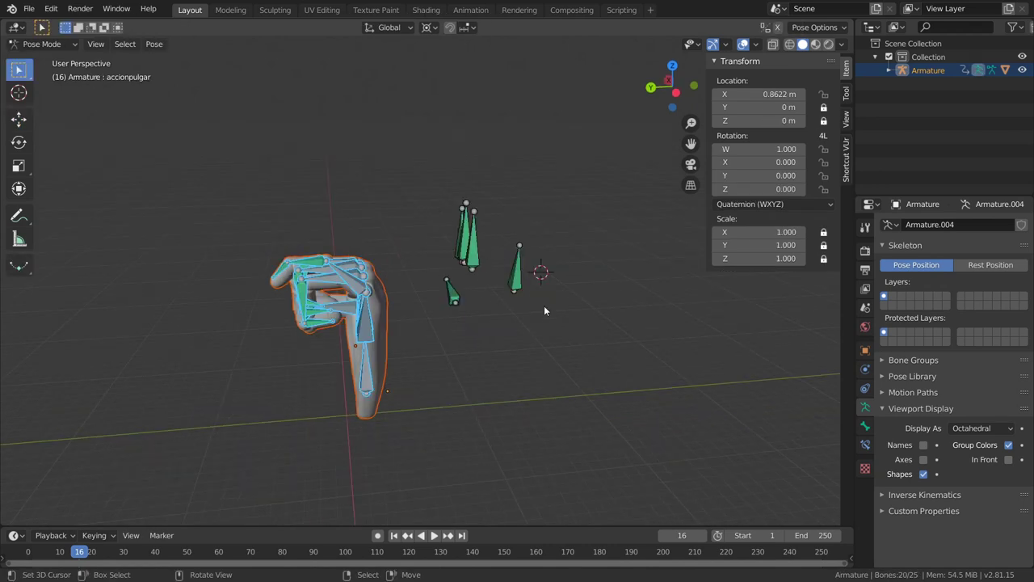
pyautogui.moveTo(545, 307)
pyautogui.mouseDown(button='middle')
pyautogui.moveTo(453, 334)
pyautogui.moveTo(307, 253)
pyautogui.mouseUp(button='middle')
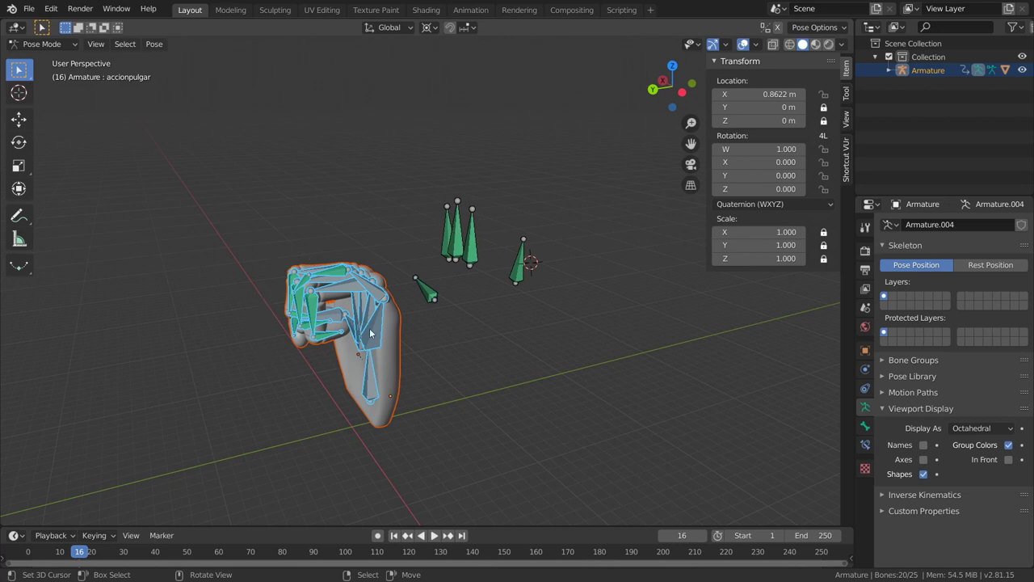
pyautogui.moveTo(452, 362); pyautogui.dragTo(443, 356, button='middle')
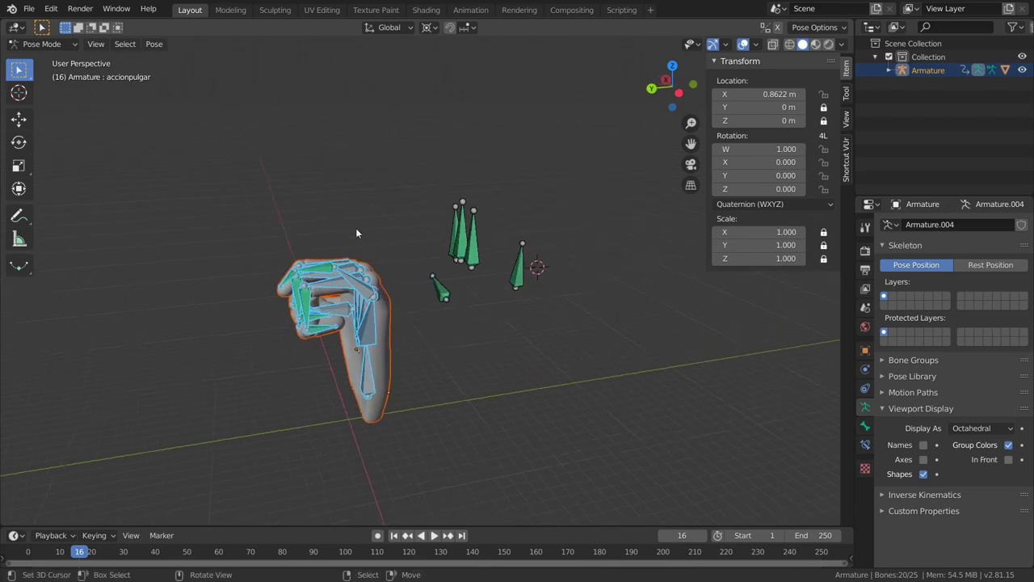
pyautogui.press('m')
pyautogui.click(370, 264)
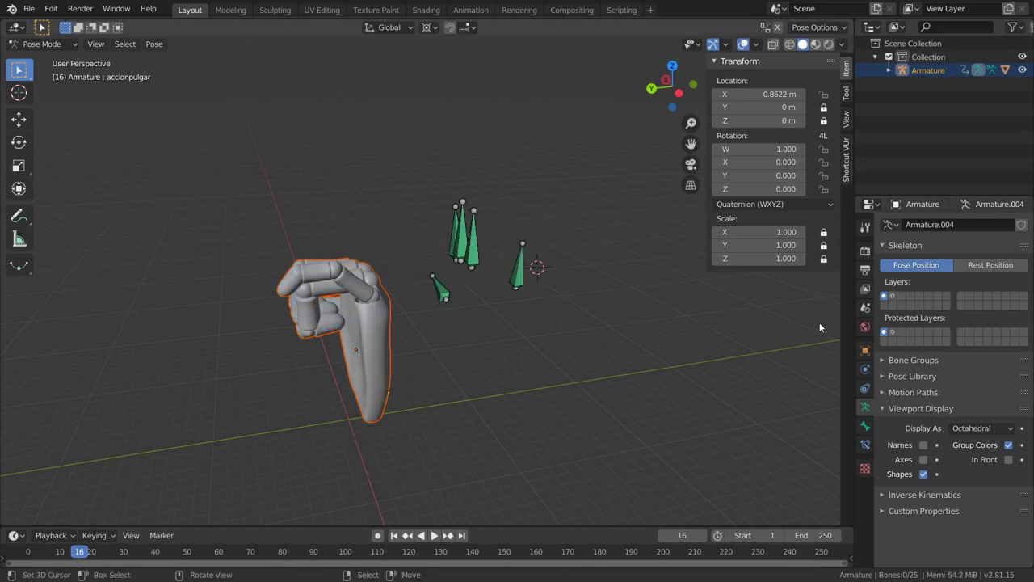
# Step: Switch the armature display from bone layer 2 back to layer 1, showing only the palm control bones
pyautogui.click(892, 296)
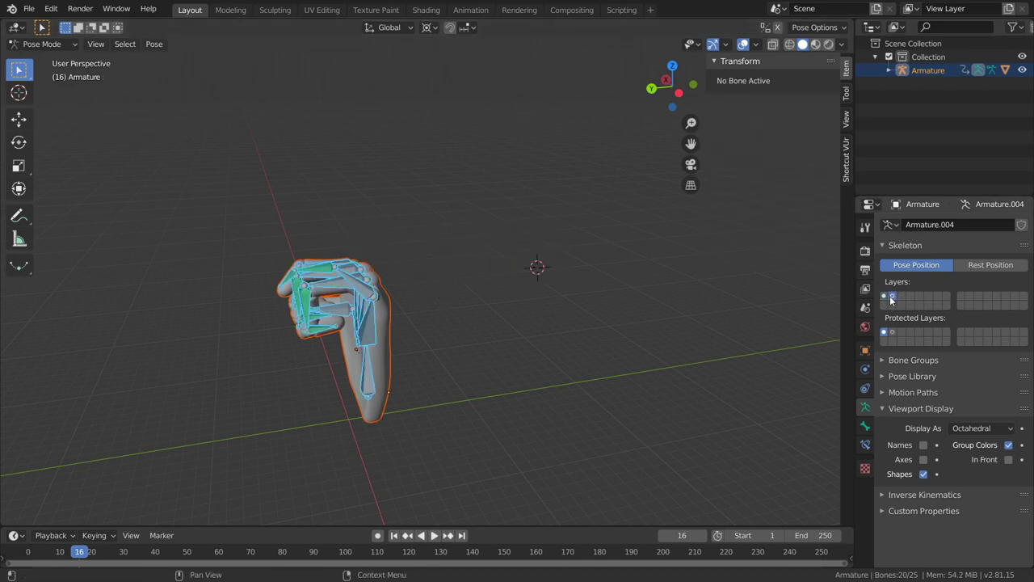
pyautogui.moveTo(446, 258); pyautogui.dragTo(429, 256, button='middle')
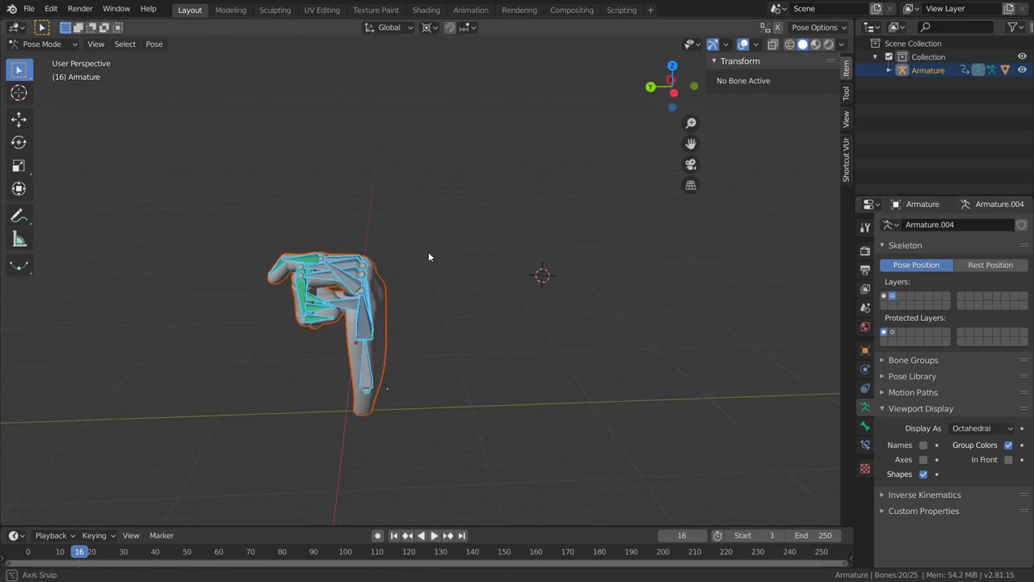
pyautogui.click(884, 296)
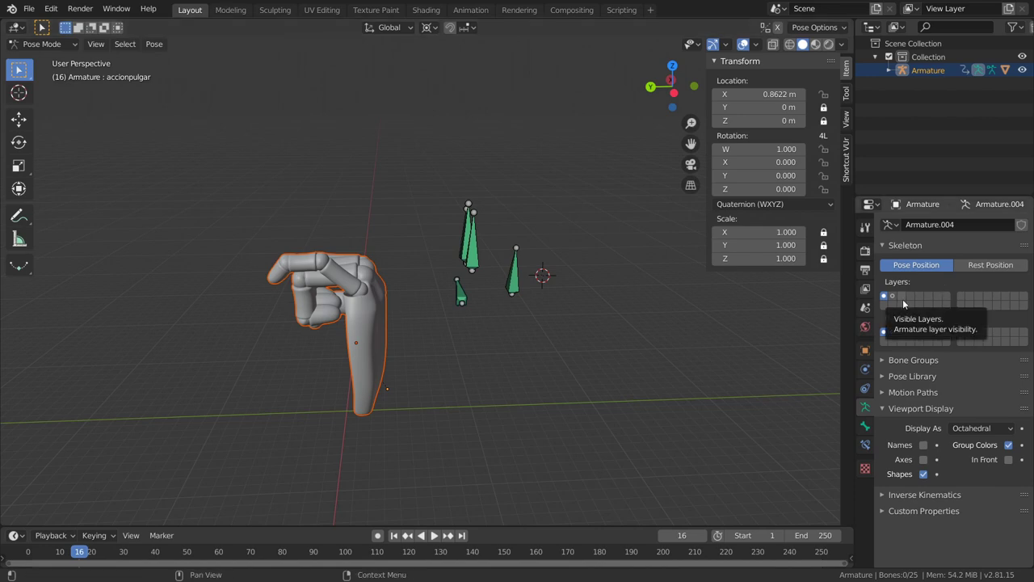
pyautogui.moveTo(394, 300)
pyautogui.mouseDown(button='middle')
pyautogui.moveTo(469, 300)
pyautogui.moveTo(549, 272)
pyautogui.moveTo(424, 291)
pyautogui.mouseUp(button='middle')
# Step: Move the ring-finger control bone accionanular to curl the ring finger
pyautogui.click(477, 260)
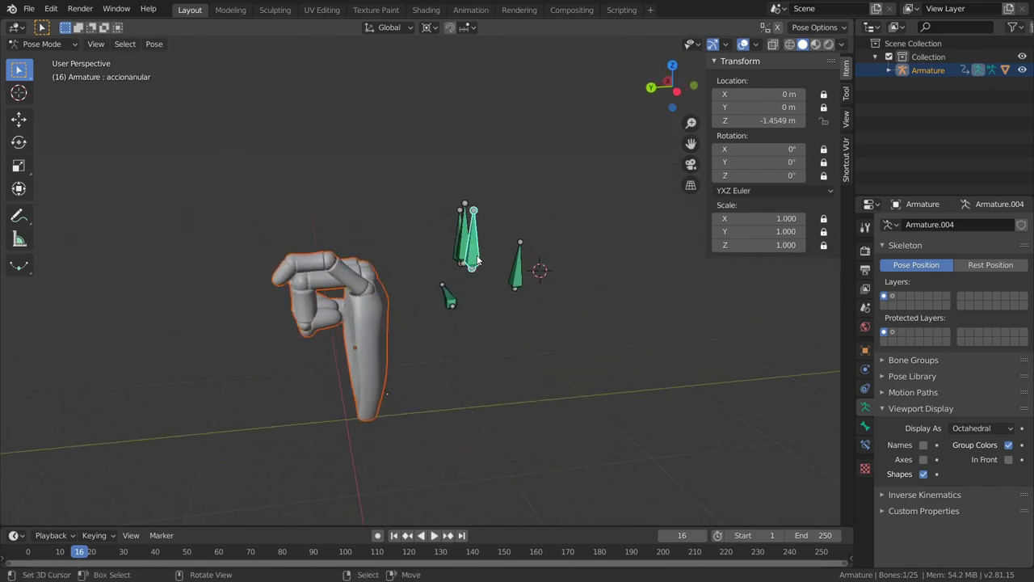
pyautogui.press('g')
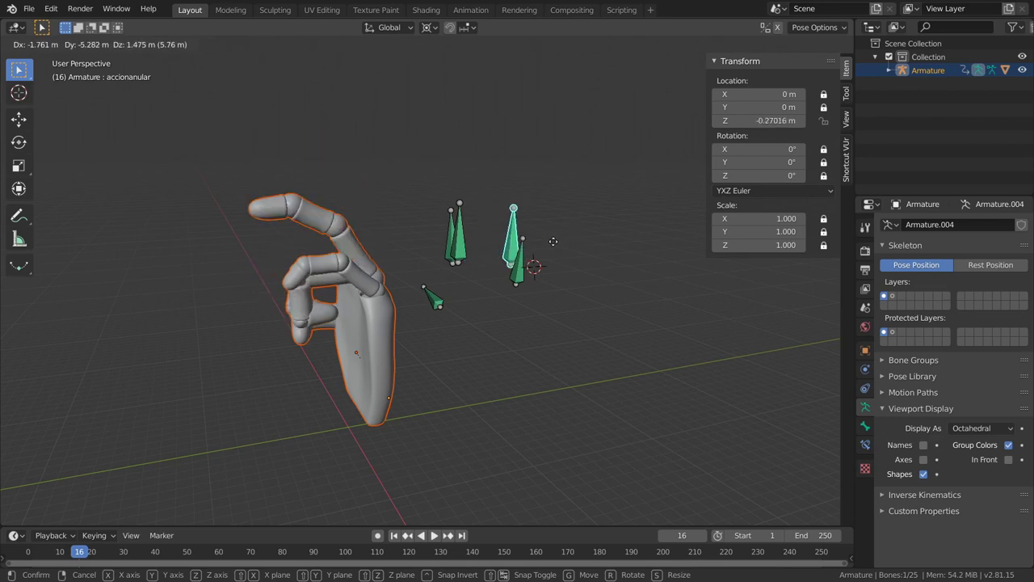
pyautogui.click(537, 273)
pyautogui.moveTo(536, 273)
pyautogui.mouseDown(button='middle')
pyautogui.moveTo(520, 250)
pyautogui.moveTo(412, 266)
pyautogui.mouseUp(button='middle')
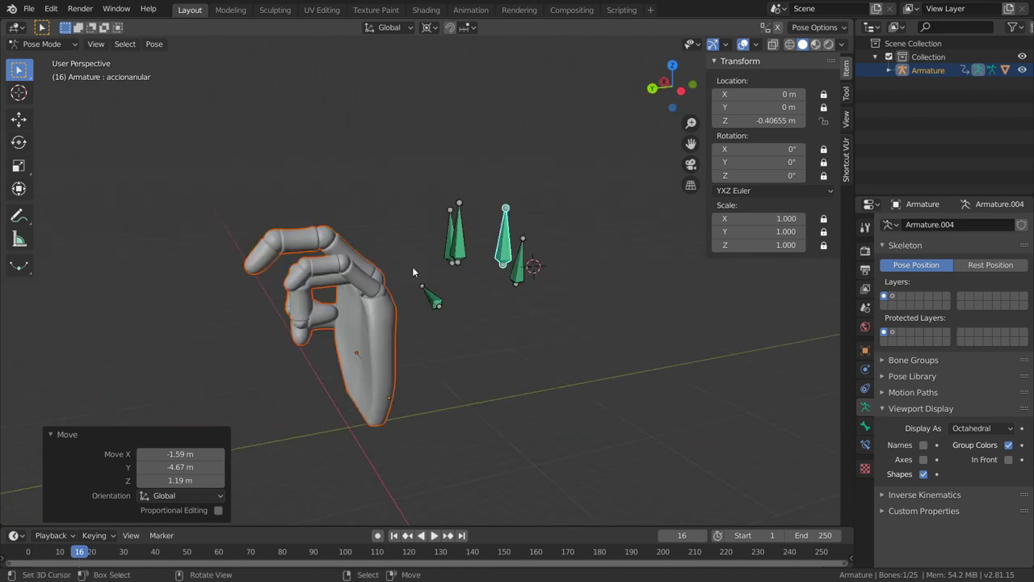
# Step: Clear all bones' location and rotation so the hand opens straight, then enter Edit Mode
pyautogui.press('a')
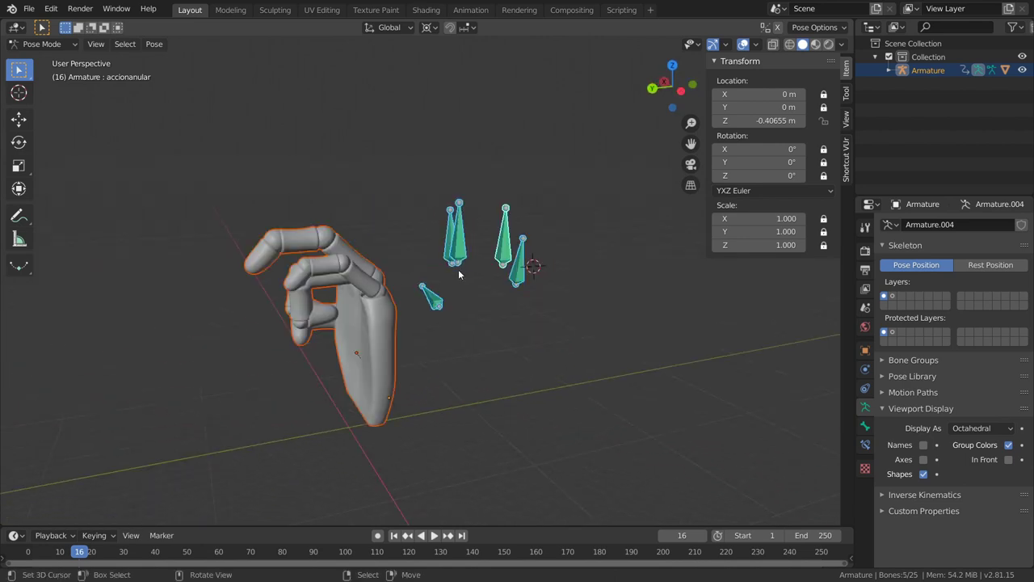
pyautogui.press('alt')
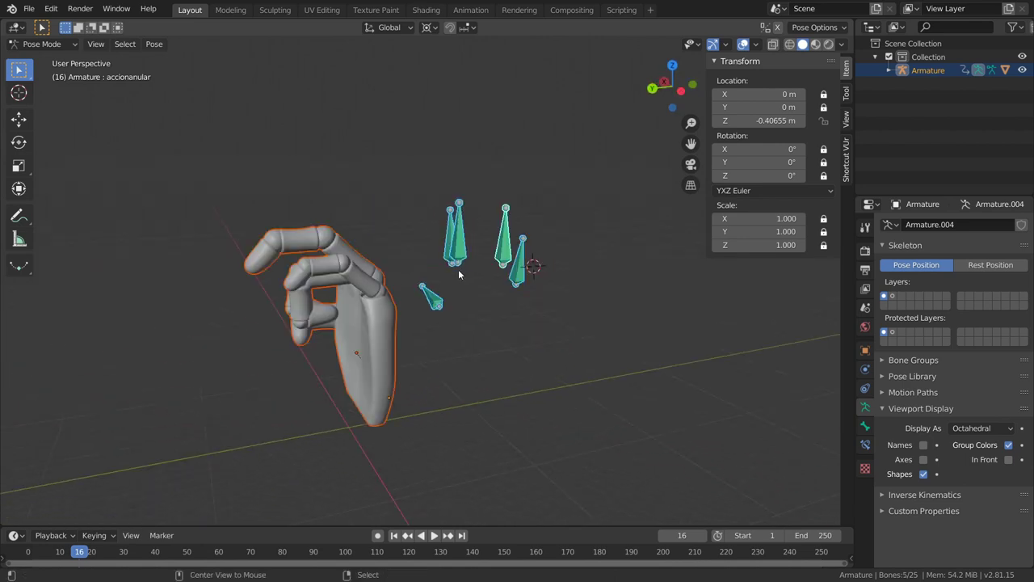
pyautogui.hotkey('alt', 'g')
pyautogui.hotkey('alt', 'r')
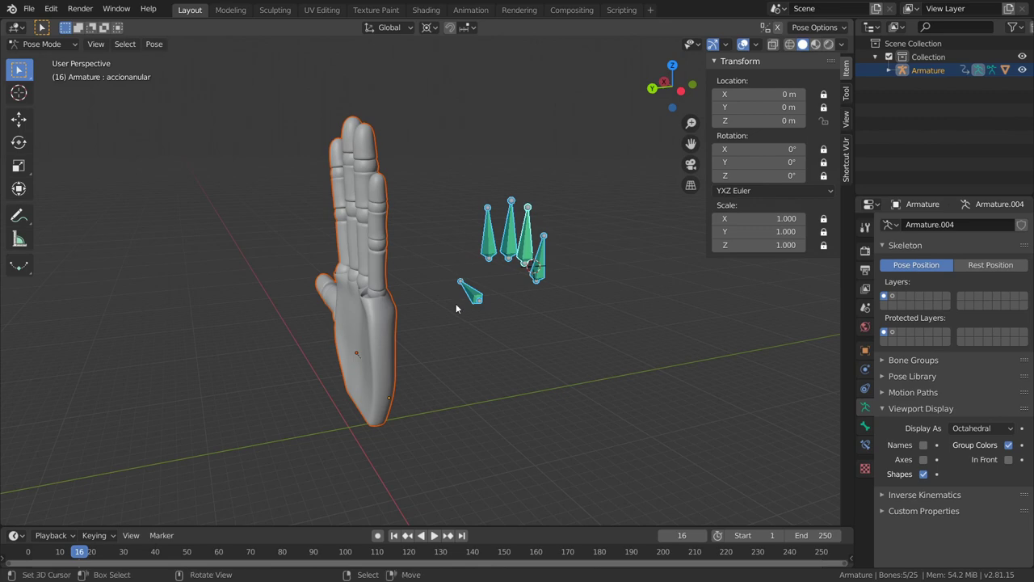
pyautogui.moveTo(455, 303)
pyautogui.mouseDown(button='middle')
pyautogui.moveTo(544, 310)
pyautogui.moveTo(432, 328)
pyautogui.moveTo(451, 313)
pyautogui.moveTo(420, 334)
pyautogui.mouseUp(button='middle')
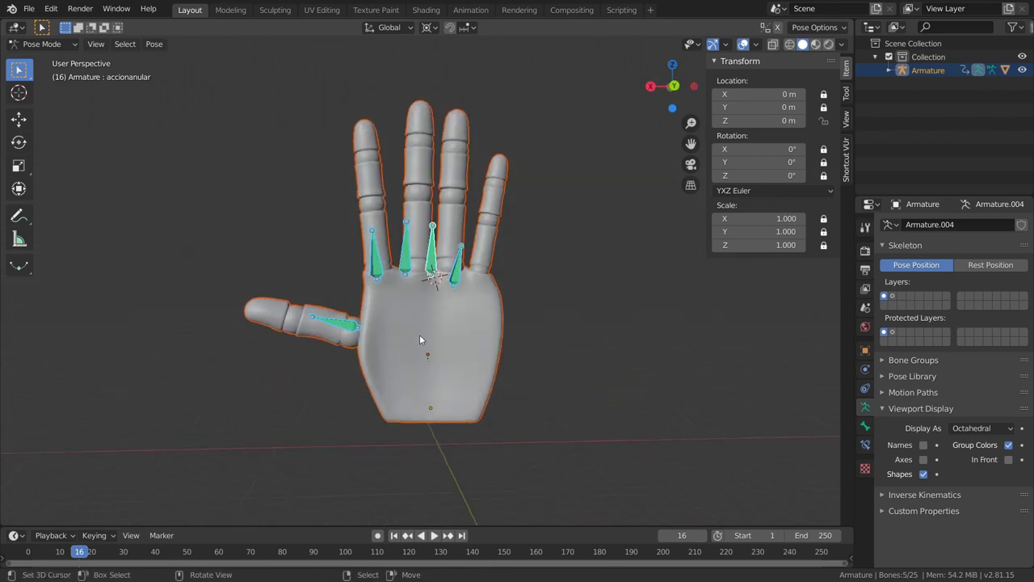
pyautogui.press('Tab')
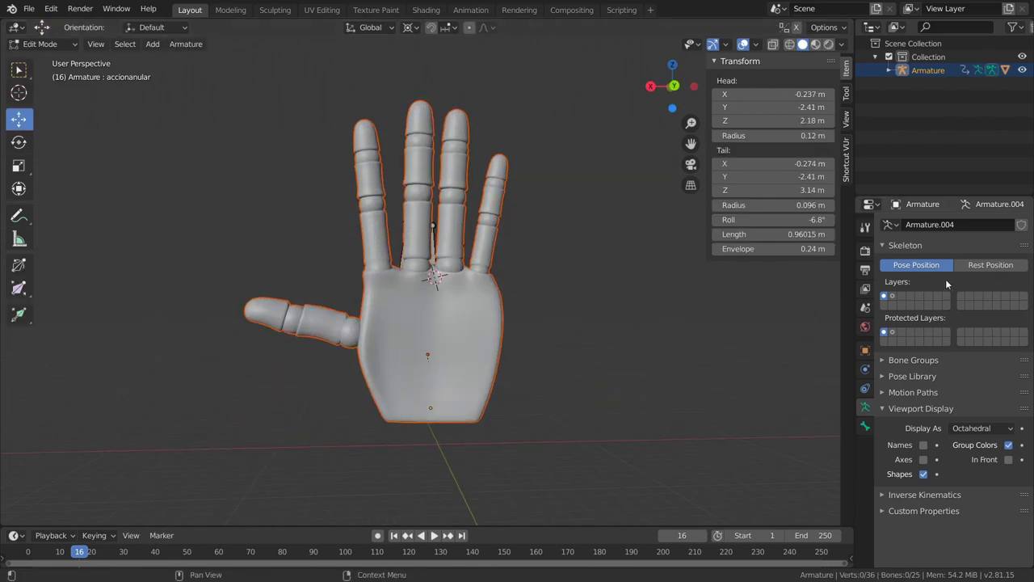
# Step: Show bone layer 2 and enable In Front so bones display through the hand mesh
pyautogui.click(892, 296)
pyautogui.click(759, 317)
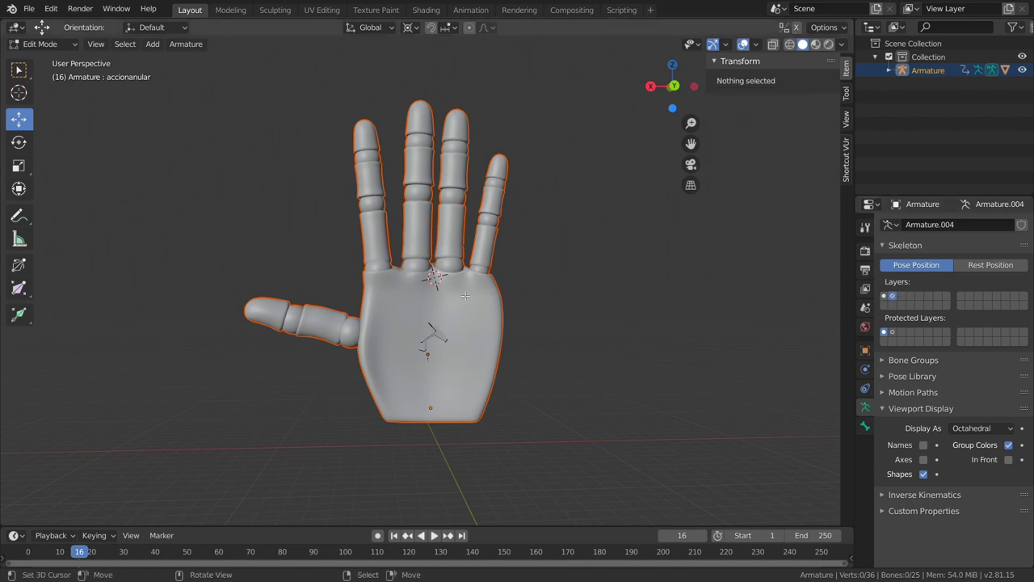
pyautogui.click(1009, 458)
pyautogui.scroll(1, 450, 326)
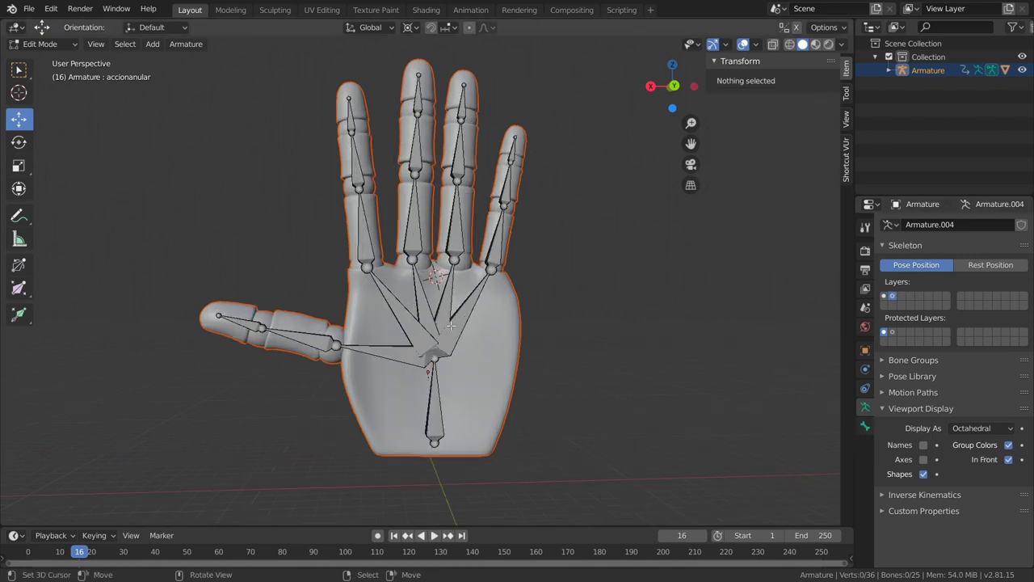
pyautogui.moveTo(475, 227); pyautogui.dragTo(407, 378, button='middle')
# Step: Delete the bone in the centre of the palm
pyautogui.click(408, 379)
pyautogui.press('x')
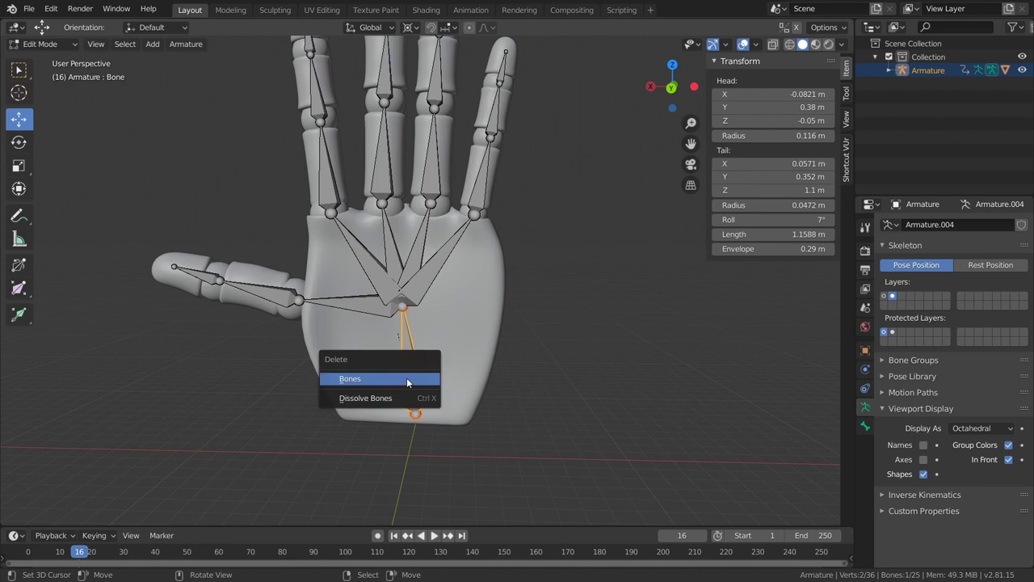
pyautogui.click(406, 377)
# Step: Move the index, pinky and ring finger base bones' heads up to their knuckles
pyautogui.click(402, 308)
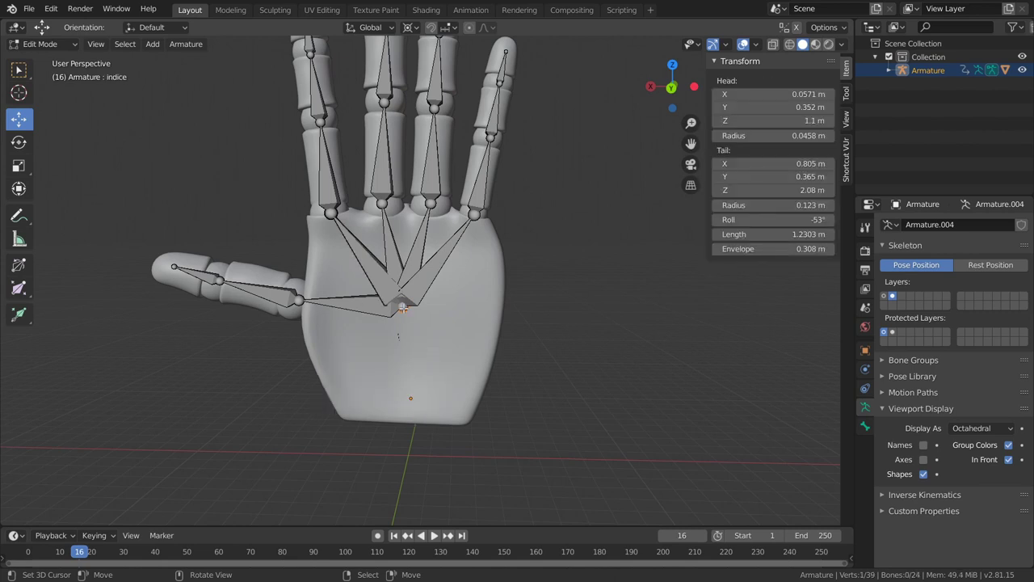
pyautogui.press('g')
pyautogui.click(341, 257)
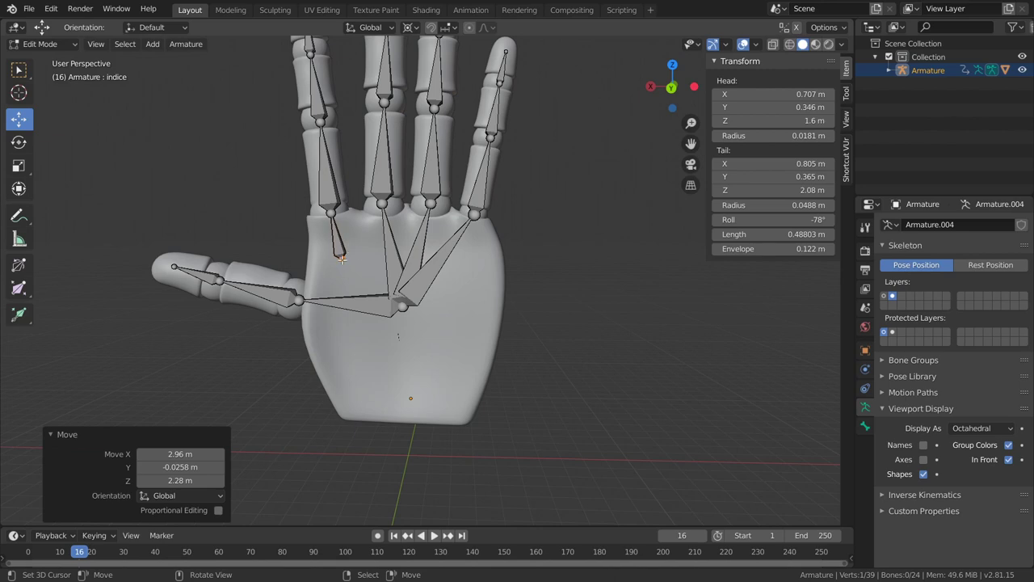
pyautogui.press('g')
pyautogui.click(343, 256)
pyautogui.click(408, 306)
pyautogui.press('g')
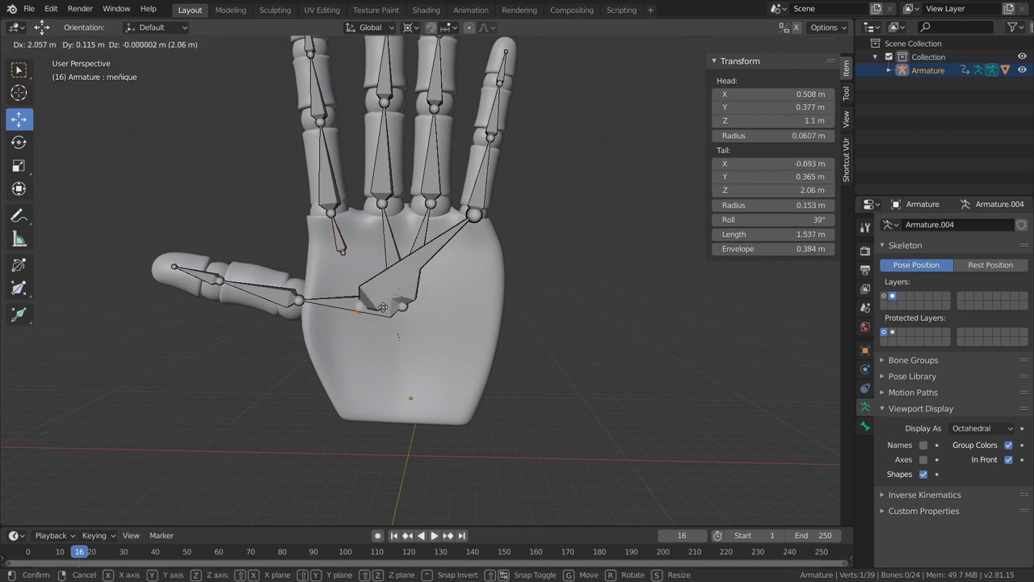
pyautogui.click(408, 303)
pyautogui.click(408, 303)
pyautogui.press('g')
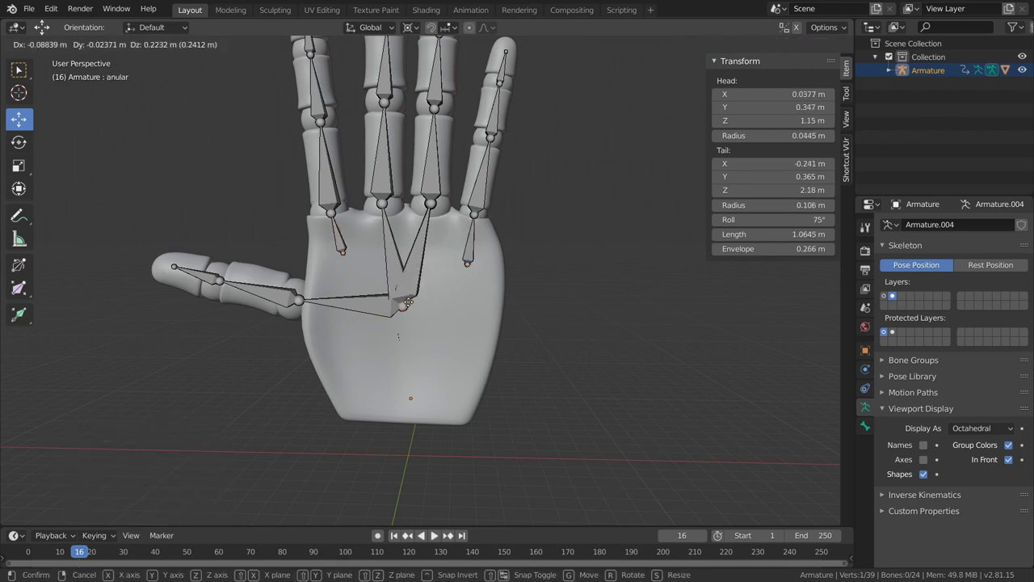
pyautogui.click(421, 276)
pyautogui.click(402, 307)
# Step: Move the middle-finger corazon base bone's head up to just below its knuckle
pyautogui.press('g')
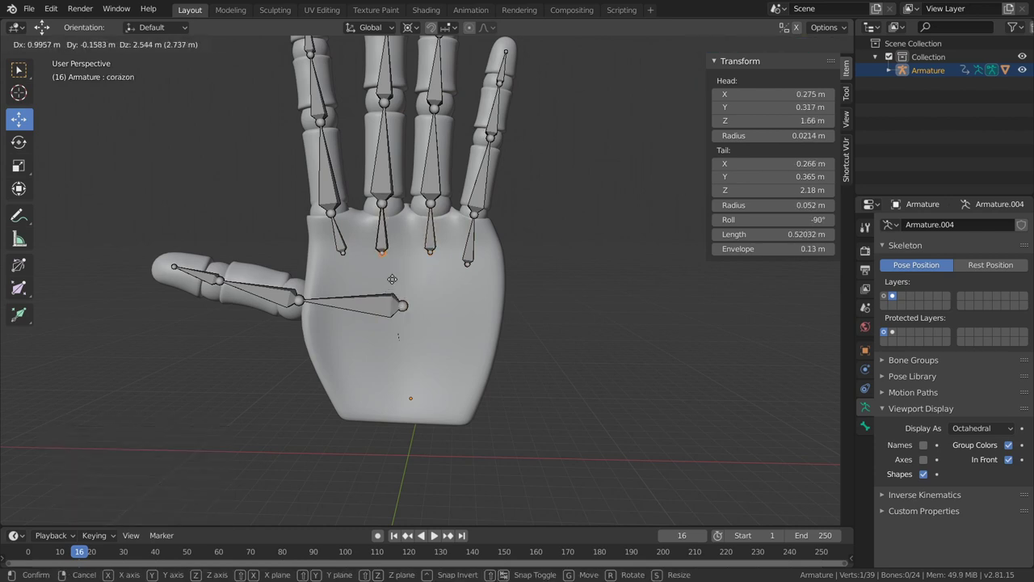
pyautogui.click(392, 279)
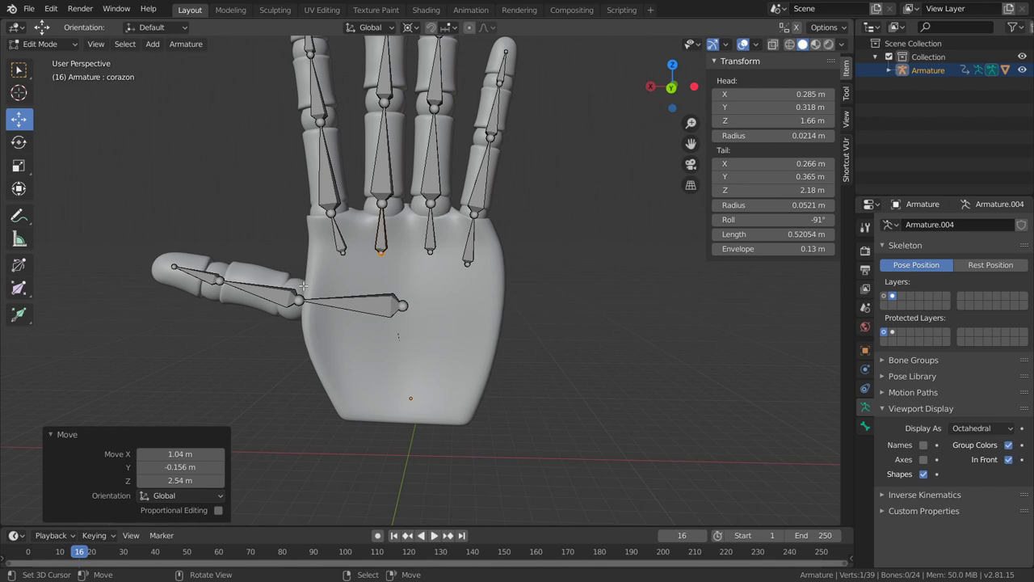
# Step: Shorten the thumb's base bone by pulling its palm end back toward the thumb
pyautogui.click(402, 305)
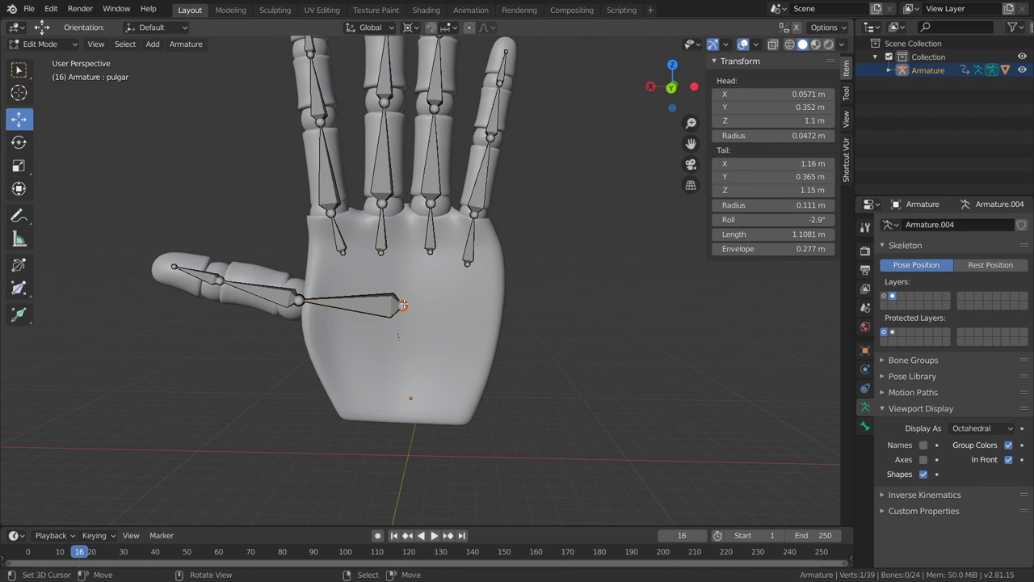
pyautogui.press('g')
pyautogui.click(368, 304)
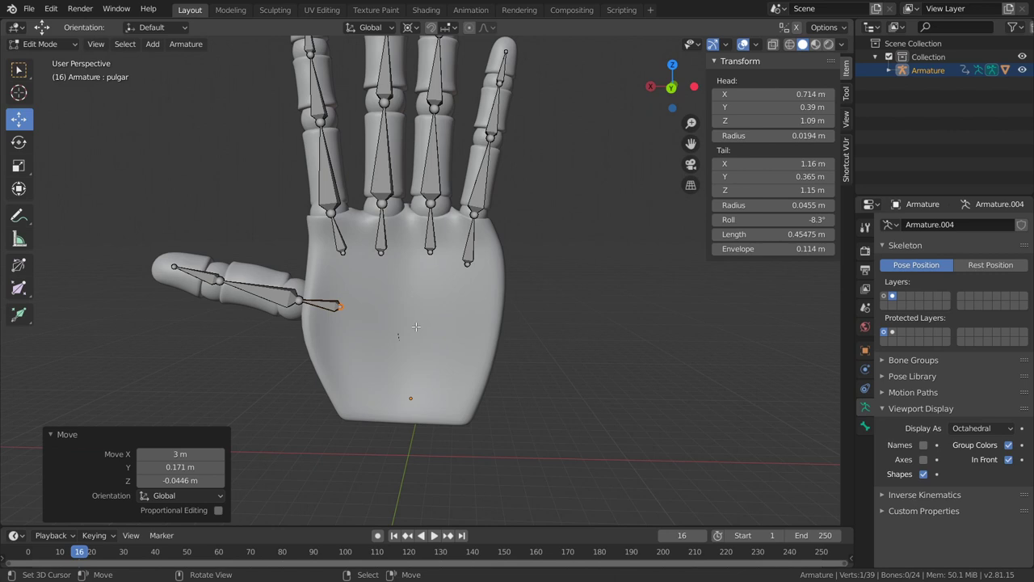
pyautogui.click(337, 305)
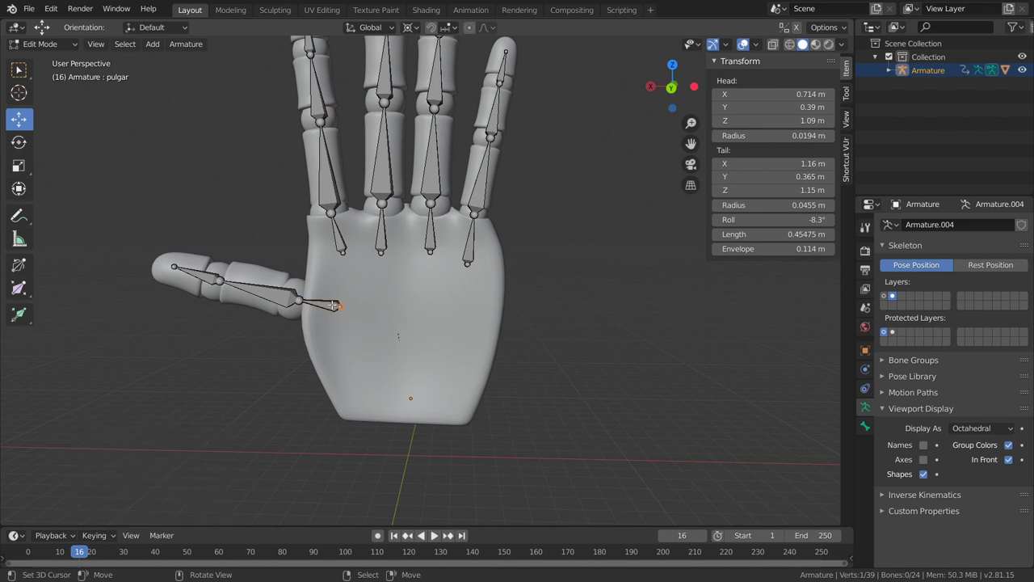
# Step: Duplicate the shortened thumb bone onto the lower palm and rotate the copy
pyautogui.hotkey('shift', 'd')
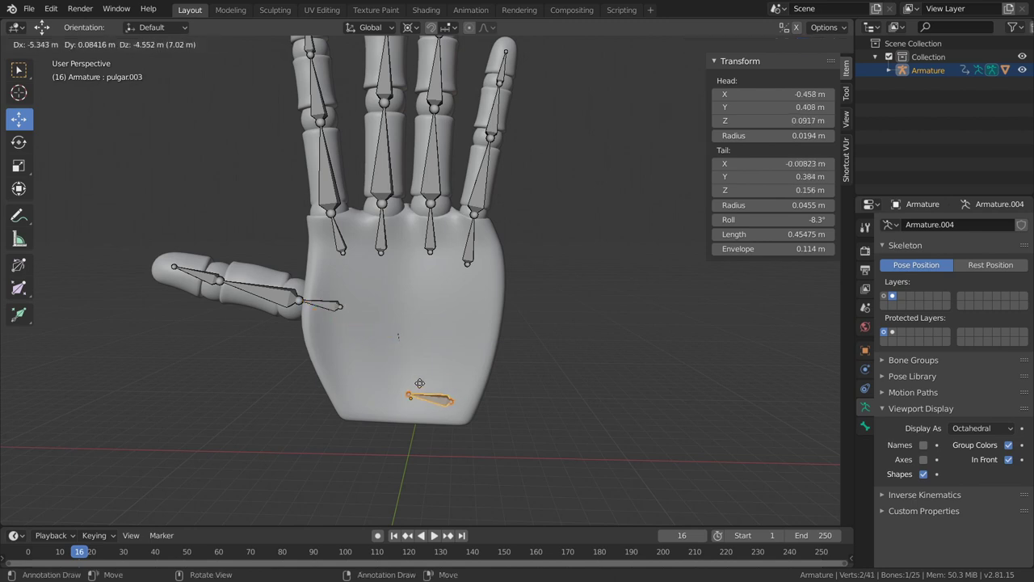
pyautogui.click(399, 374)
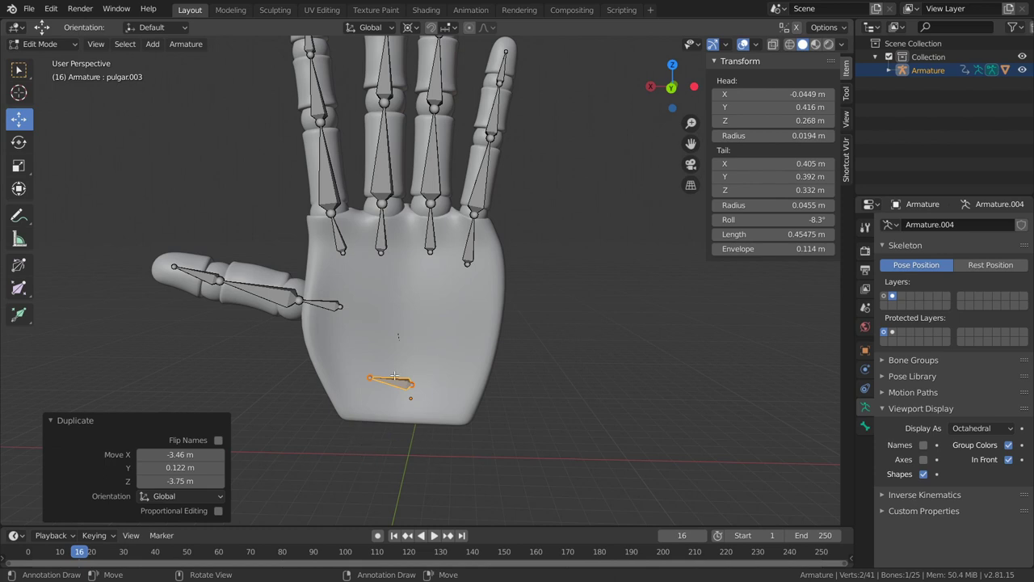
pyautogui.press('r')
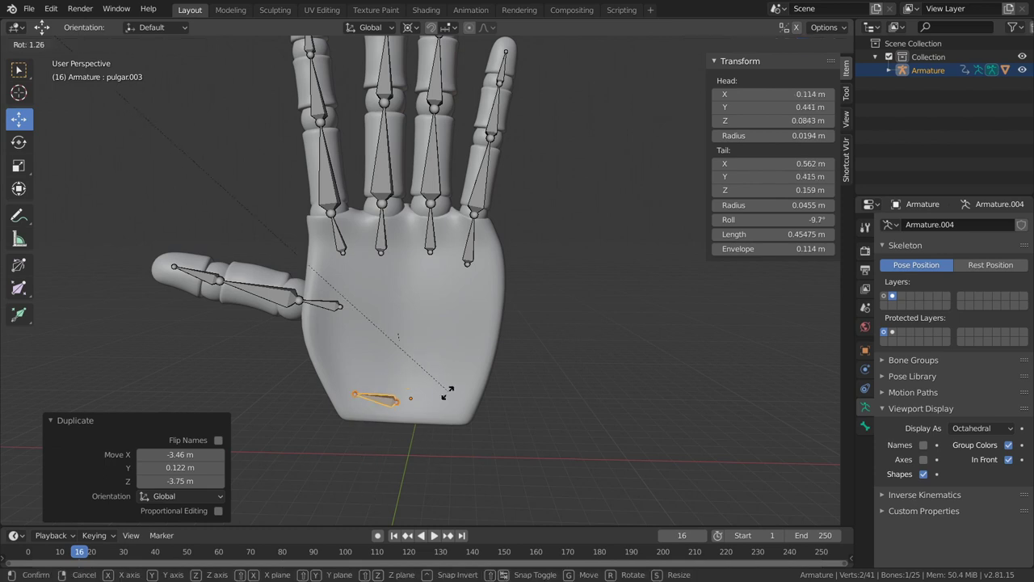
pyautogui.click(461, 395)
pyautogui.hotkey('shift', 's')
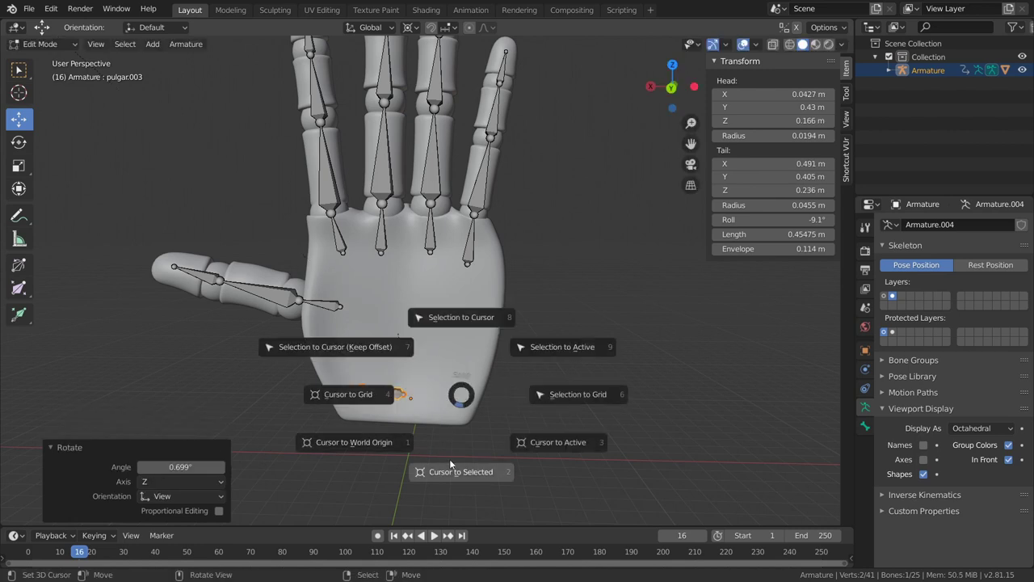
pyautogui.click(462, 470)
# Step: Stand the new palm bone upright near the wrist and tilt it to match the palm
pyautogui.press('r')
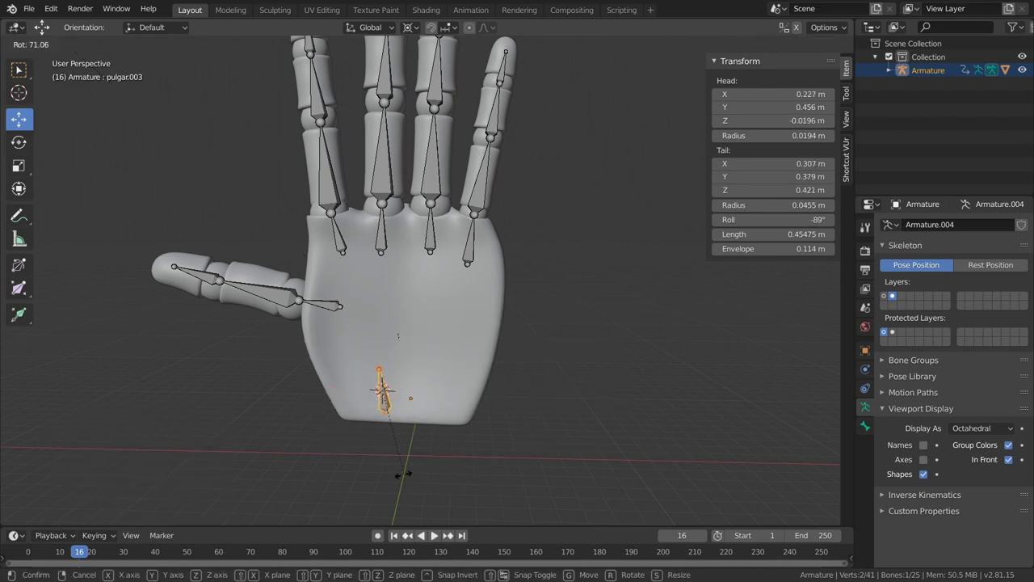
pyautogui.click(381, 472)
pyautogui.press('g')
pyautogui.click(400, 392)
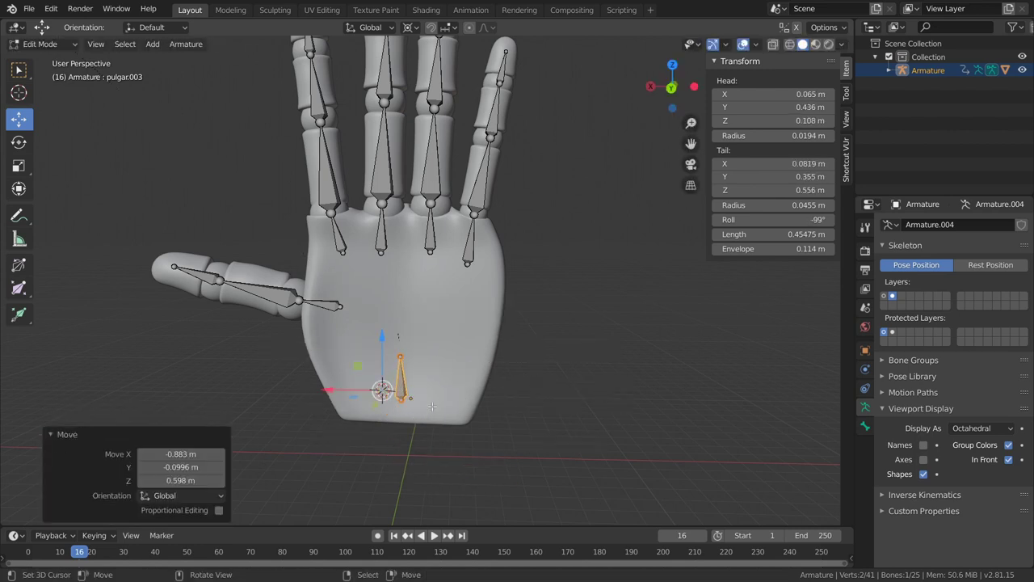
pyautogui.moveTo(399, 392); pyautogui.dragTo(388, 384, button='middle')
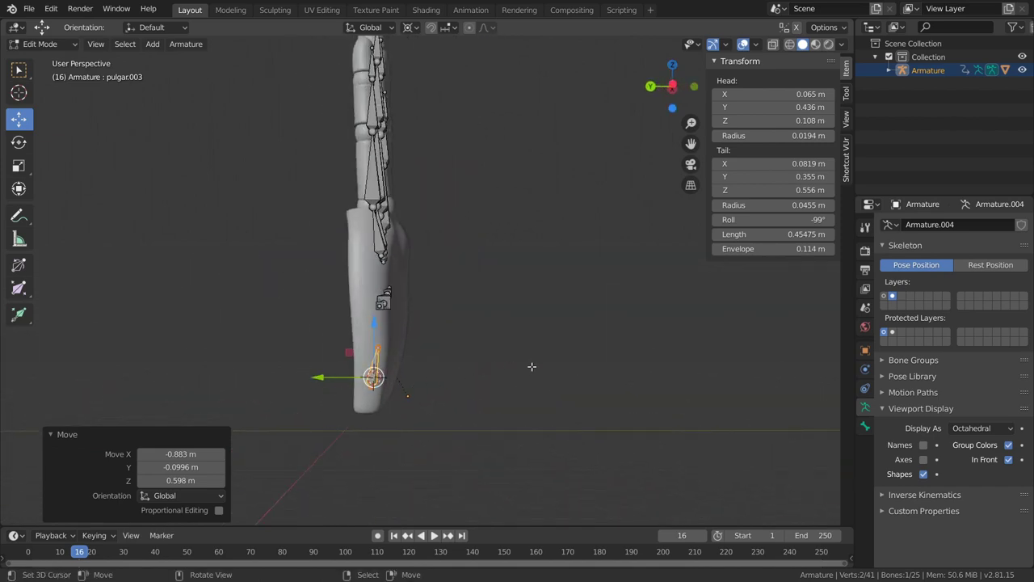
pyautogui.press('r')
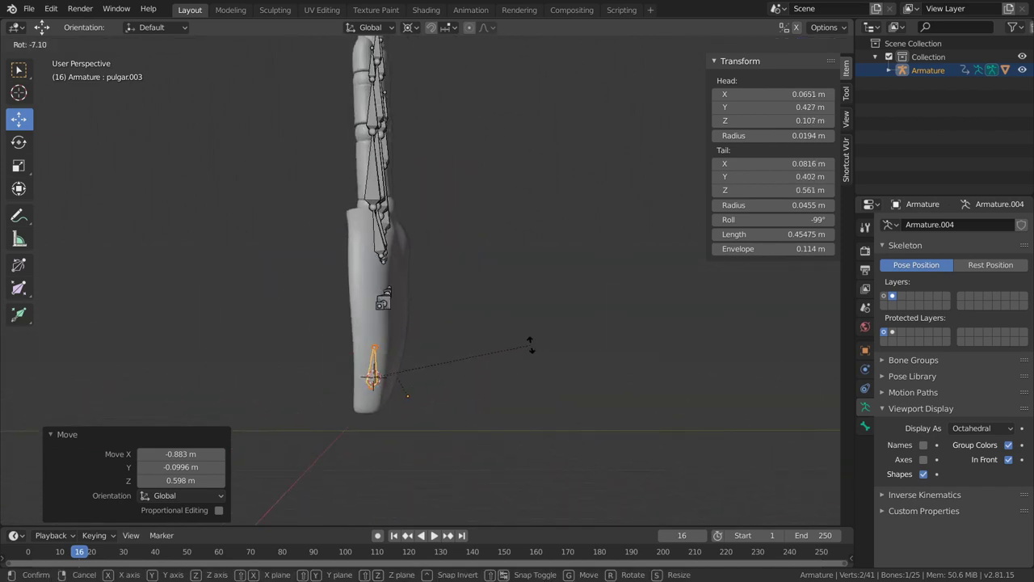
pyautogui.click(521, 342)
pyautogui.moveTo(520, 343); pyautogui.dragTo(396, 392, button='middle')
# Step: Parent the thumb base bone to the new palm bone with Keep Offset
pyautogui.click(303, 303)
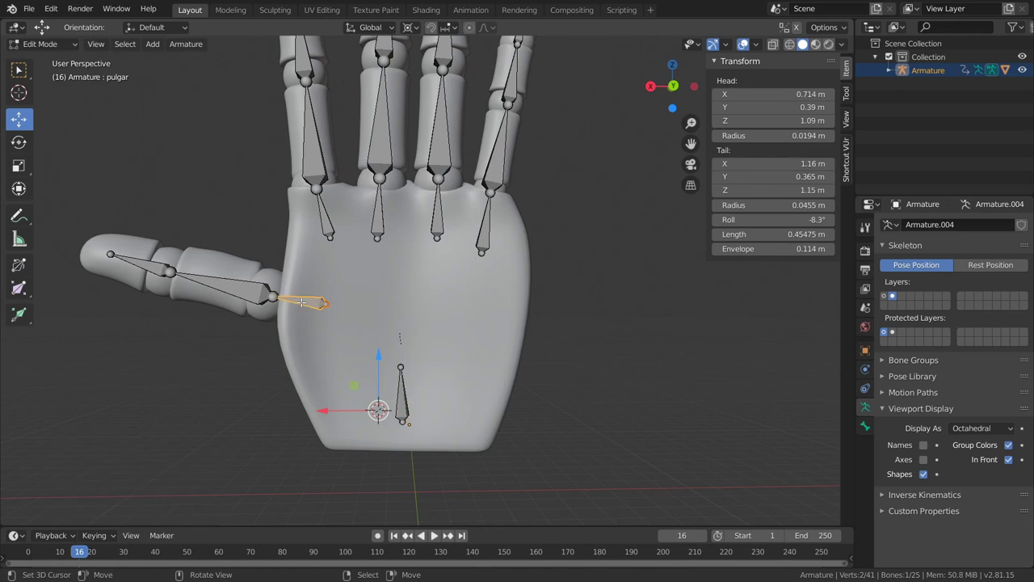
pyautogui.keyDown('shift'); pyautogui.click(402, 394); pyautogui.keyUp('shift')
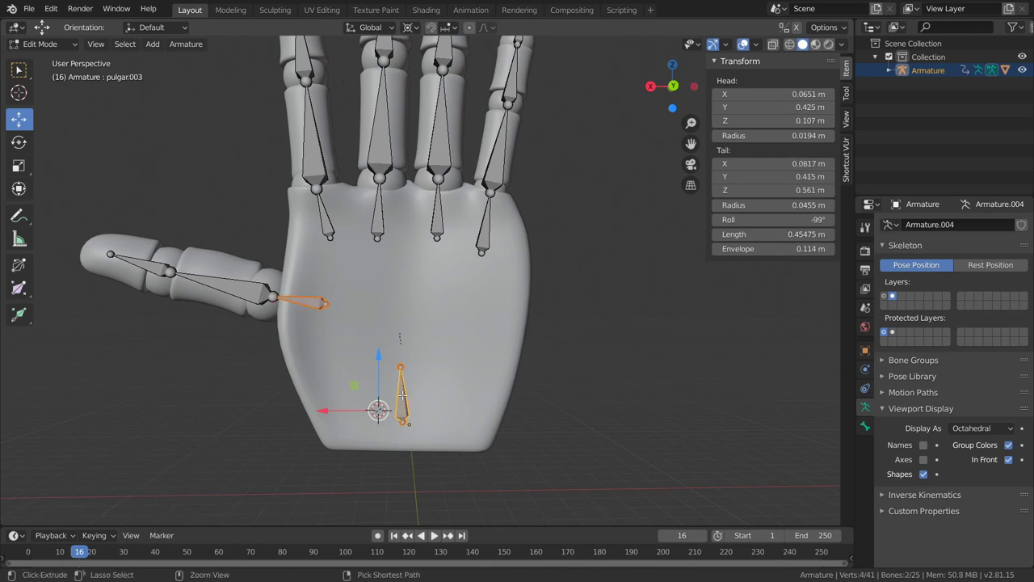
pyautogui.hotkey('ctrl', 'p')
pyautogui.click(402, 396)
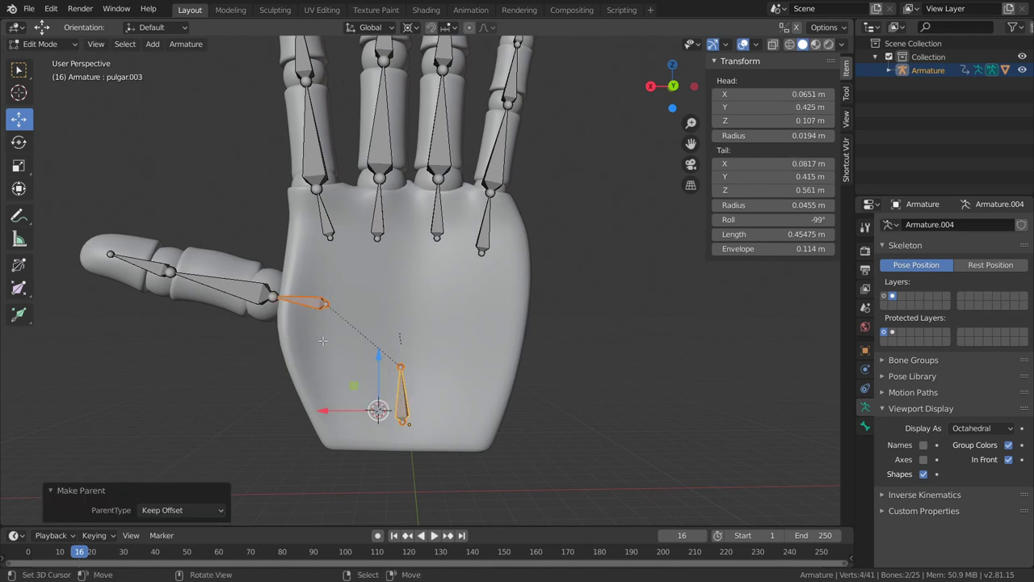
pyautogui.hotkey('ctrl', 'p')
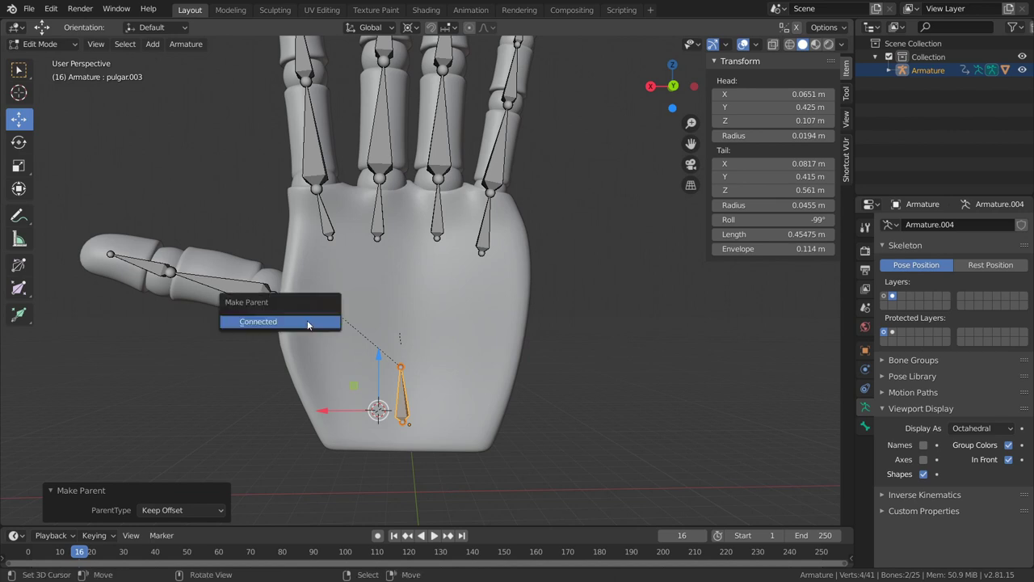
pyautogui.click(307, 321)
# Step: Parent the index base bone to the palm bone with Keep Offset instead of Connected
pyautogui.click(327, 231)
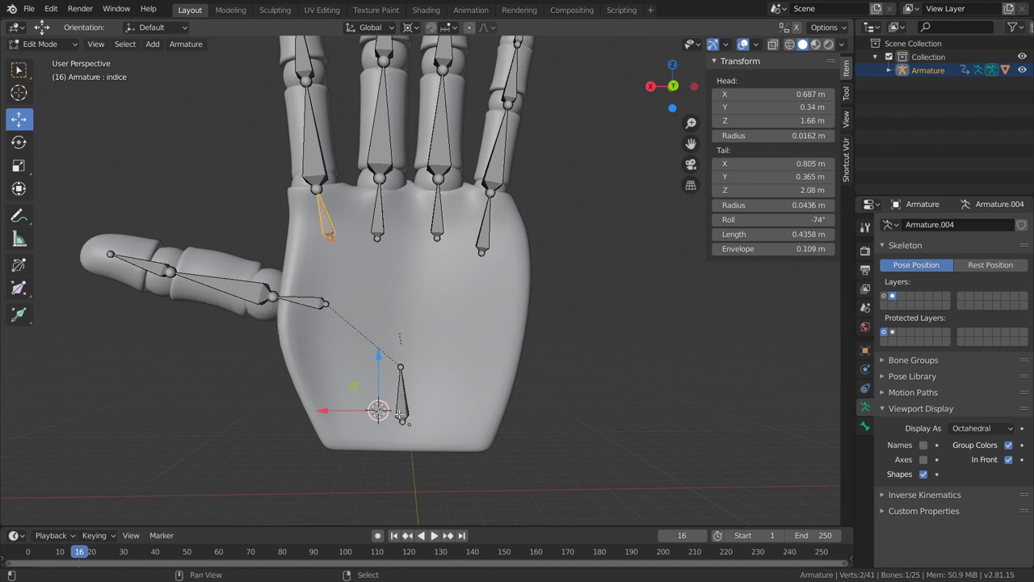
pyautogui.keyDown('shift'); pyautogui.click(401, 396); pyautogui.keyUp('shift')
pyautogui.hotkey('ctrl', 'p')
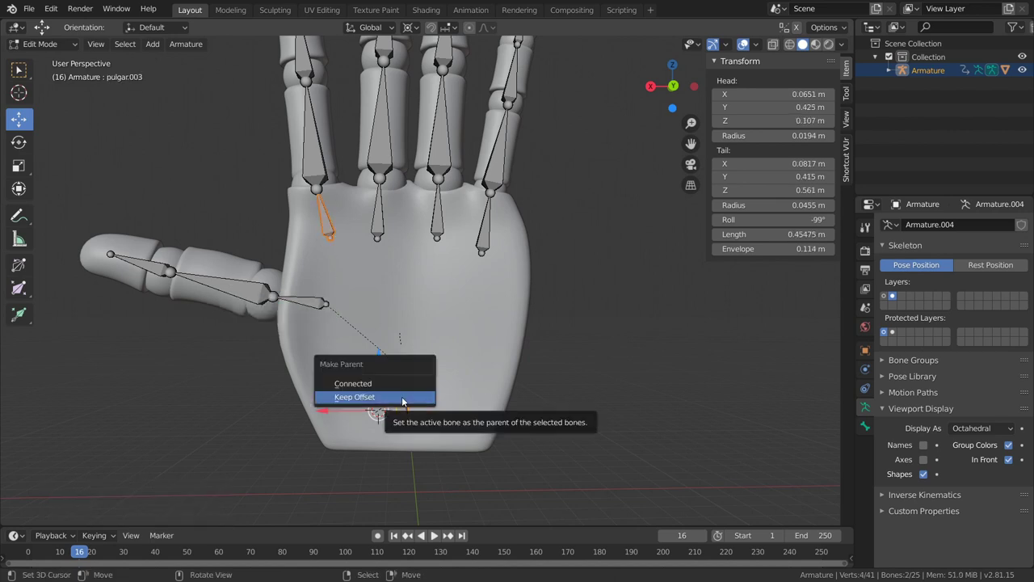
pyautogui.click(400, 386)
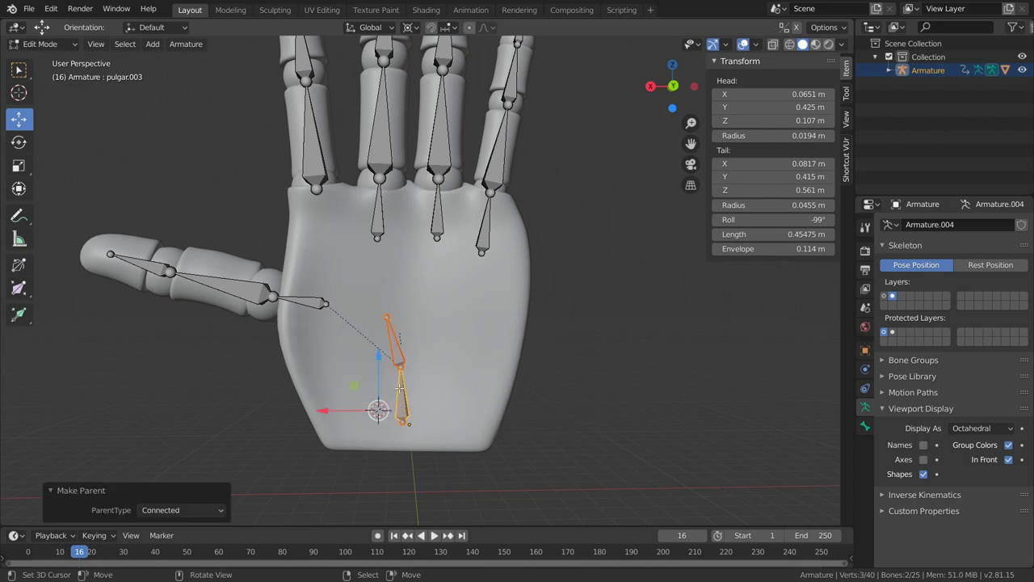
pyautogui.hotkey('ctrl', 'z')
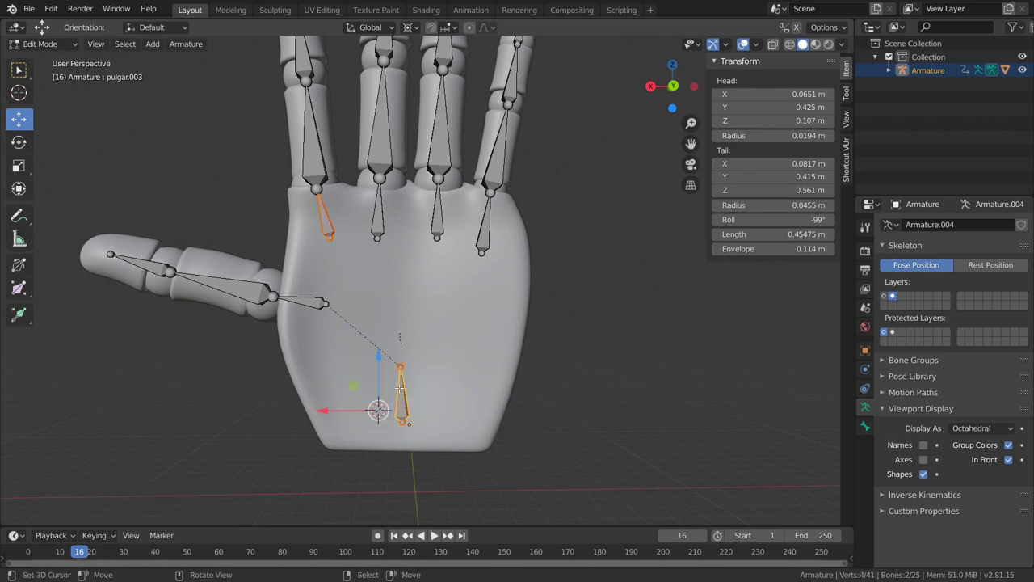
pyautogui.hotkey('ctrl', 'p')
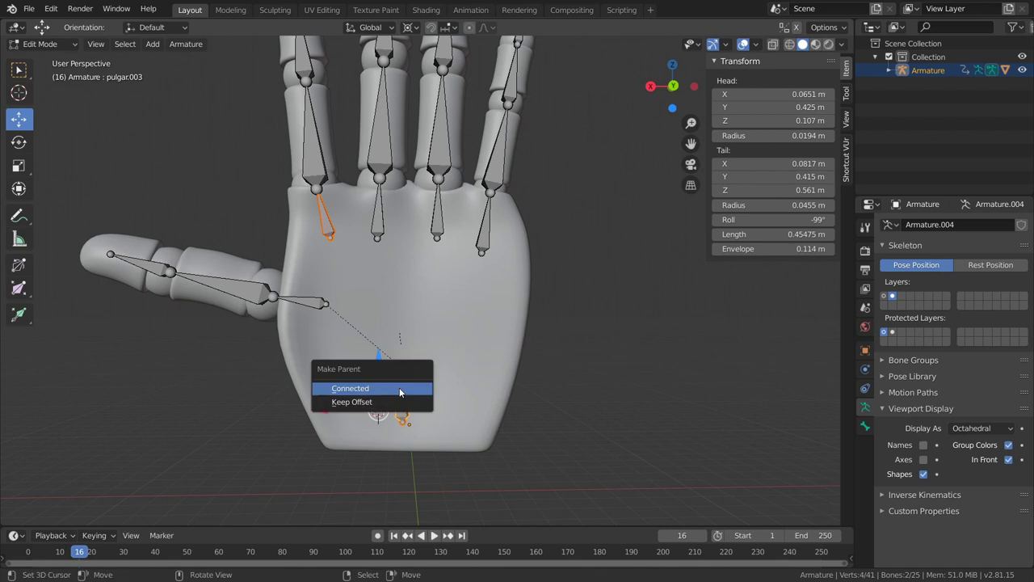
pyautogui.click(400, 401)
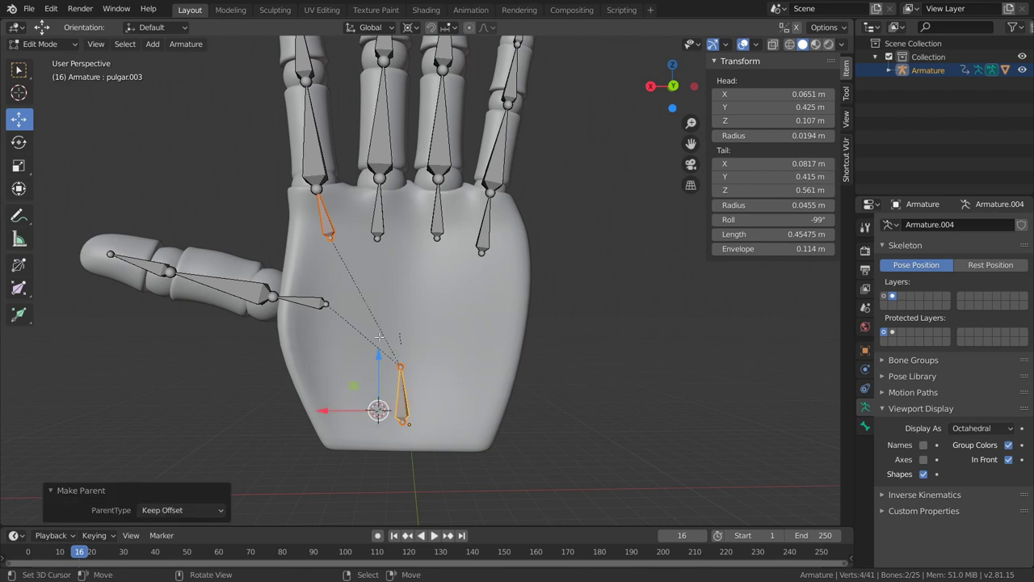
# Step: Parent the middle and ring finger bones to pulgar.003, keeping their offsets
pyautogui.click(375, 232)
pyautogui.keyDown('shift'); pyautogui.click(404, 395); pyautogui.keyUp('shift')
pyautogui.hotkey('ctrl', 'p')
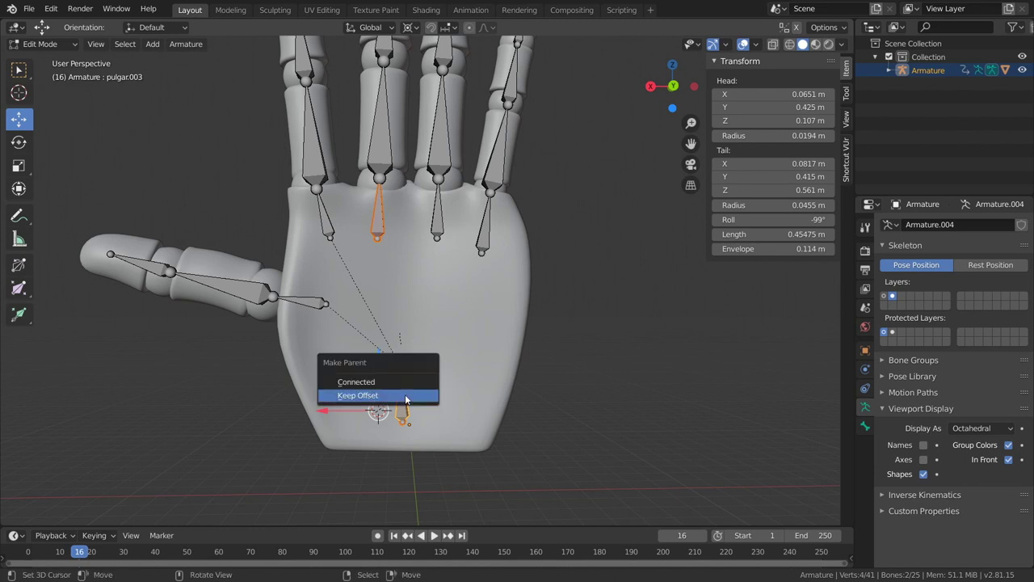
pyautogui.click(405, 395)
pyautogui.click(437, 212)
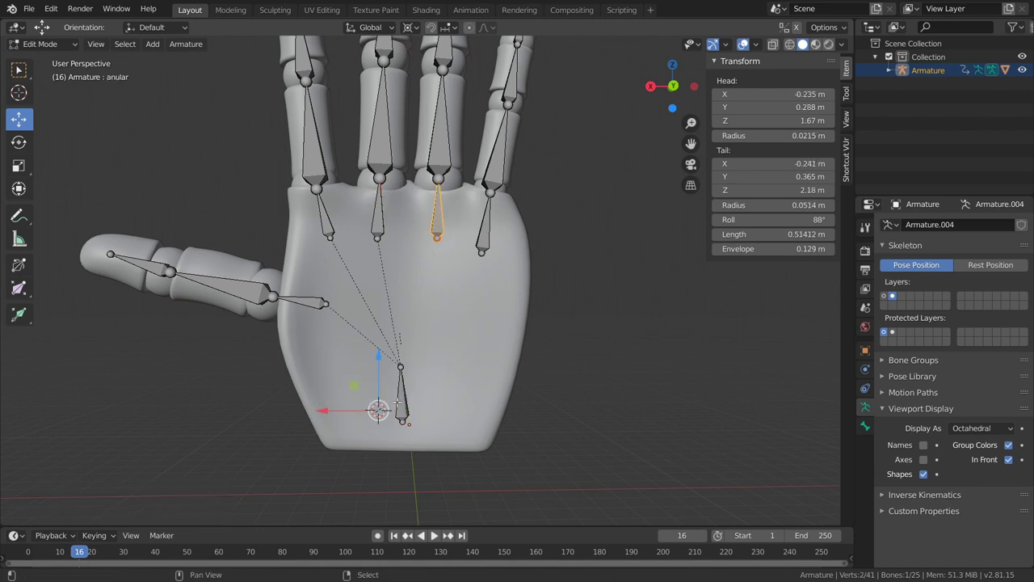
pyautogui.keyDown('shift'); pyautogui.click(400, 396); pyautogui.keyUp('shift')
pyautogui.hotkey('ctrl', 'p')
pyautogui.click(398, 403)
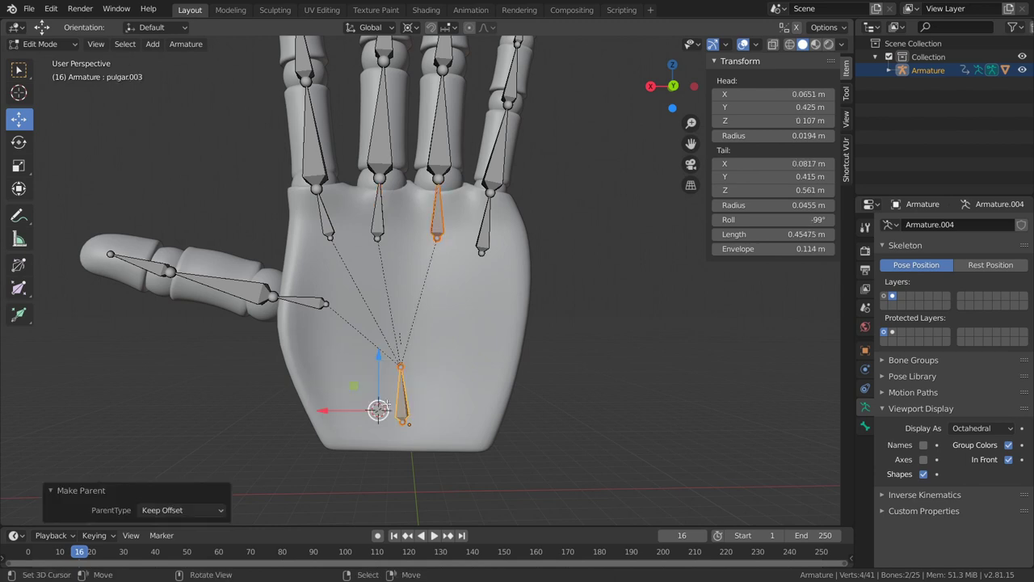
# Step: Select the pinky bone with pulgar.003 for parenting, then switch to Pose Mode
pyautogui.click(482, 233)
pyautogui.keyDown('shift'); pyautogui.click(406, 403); pyautogui.keyUp('shift')
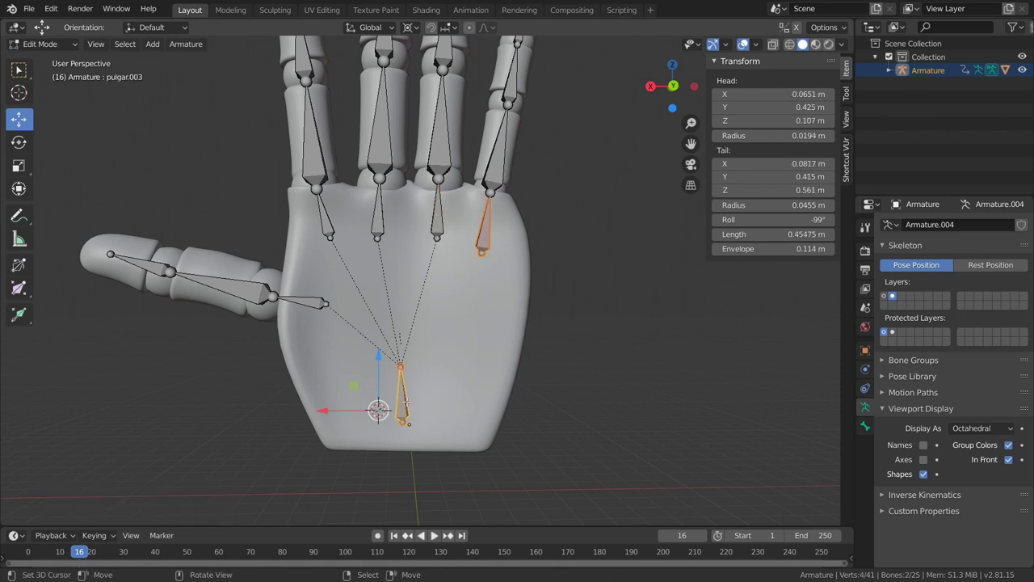
pyautogui.hotkey('ctrl', 'p')
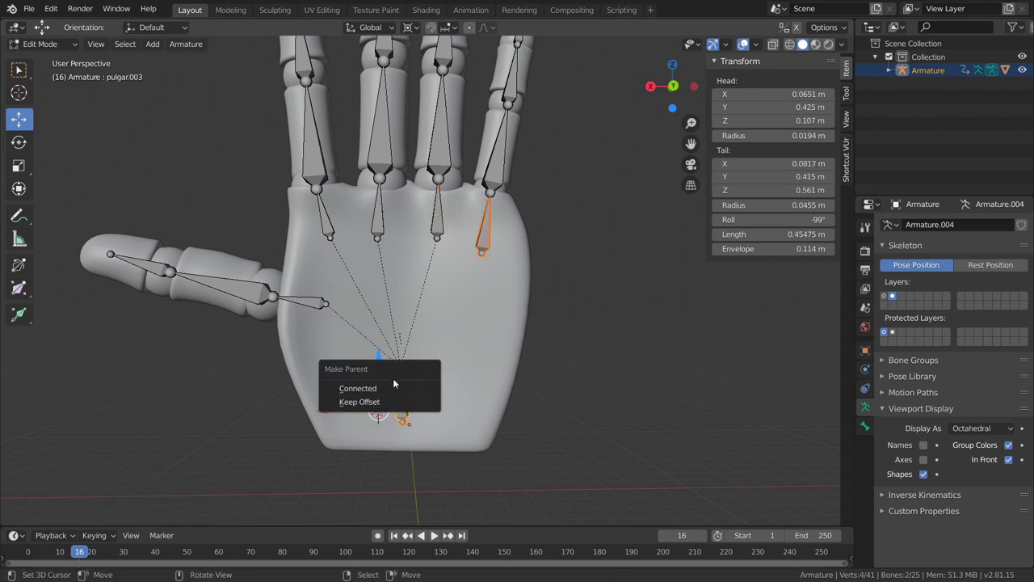
pyautogui.hotkey('ctrl', 'Tab')
pyautogui.scroll(-5, 485, 323)
pyautogui.moveTo(568, 260); pyautogui.dragTo(437, 277, button='middle')
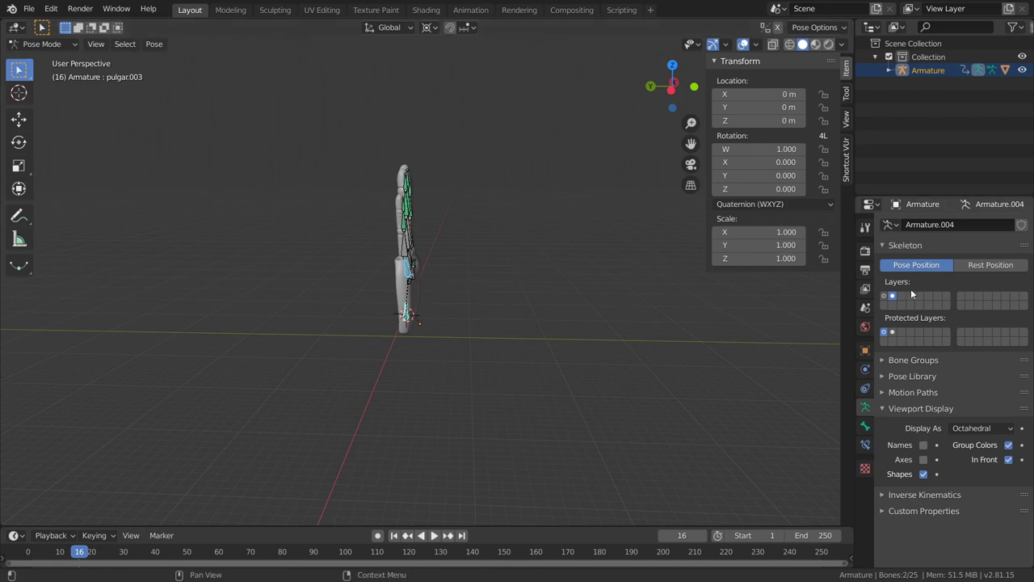
# Step: Show bone layer 1 and select all five finger action control bones, including the thumb's
pyautogui.click(884, 295)
pyautogui.moveTo(558, 255)
pyautogui.mouseDown(button='middle')
pyautogui.moveTo(529, 279)
pyautogui.moveTo(485, 263)
pyautogui.mouseUp(button='middle')
pyautogui.click(493, 258)
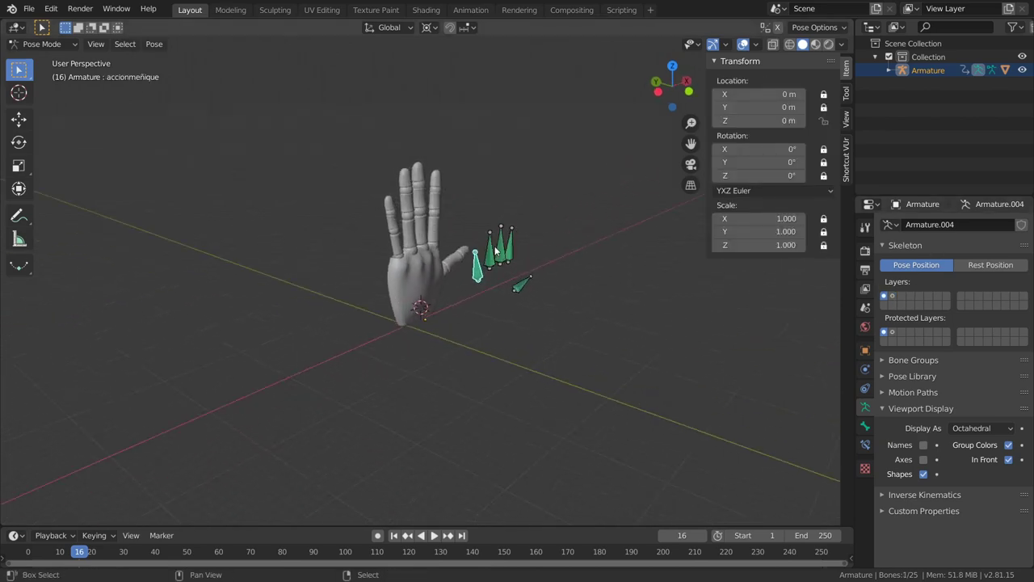
pyautogui.keyDown('shift'); pyautogui.click(491, 251); pyautogui.keyUp('shift')
pyautogui.keyDown('shift'); pyautogui.click(490, 242); pyautogui.keyUp('shift')
pyautogui.keyDown('shift'); pyautogui.click(511, 244); pyautogui.keyUp('shift')
pyautogui.keyDown('shift'); pyautogui.click(522, 282); pyautogui.keyUp('shift')
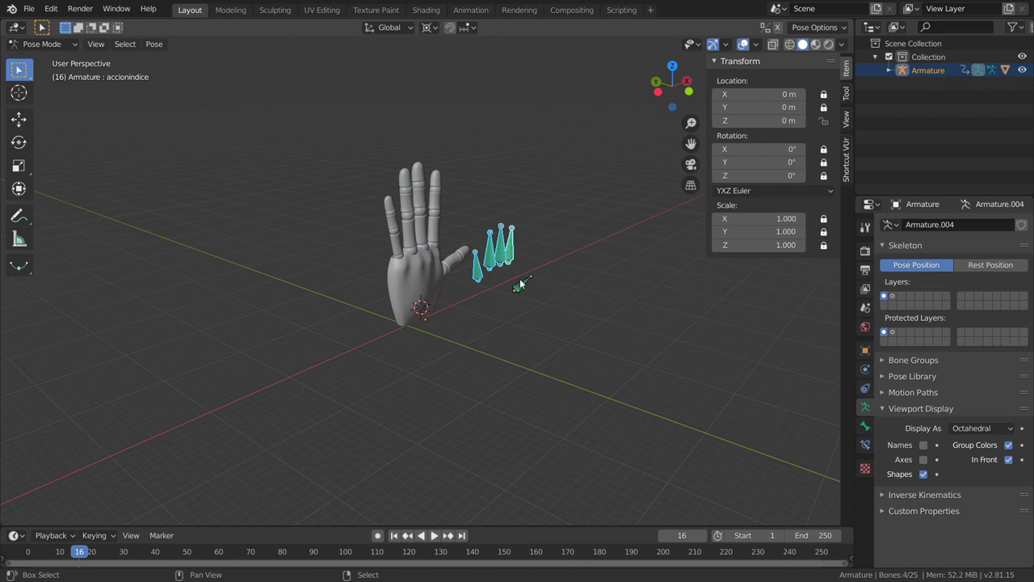
pyautogui.moveTo(501, 284); pyautogui.dragTo(554, 271, button='middle')
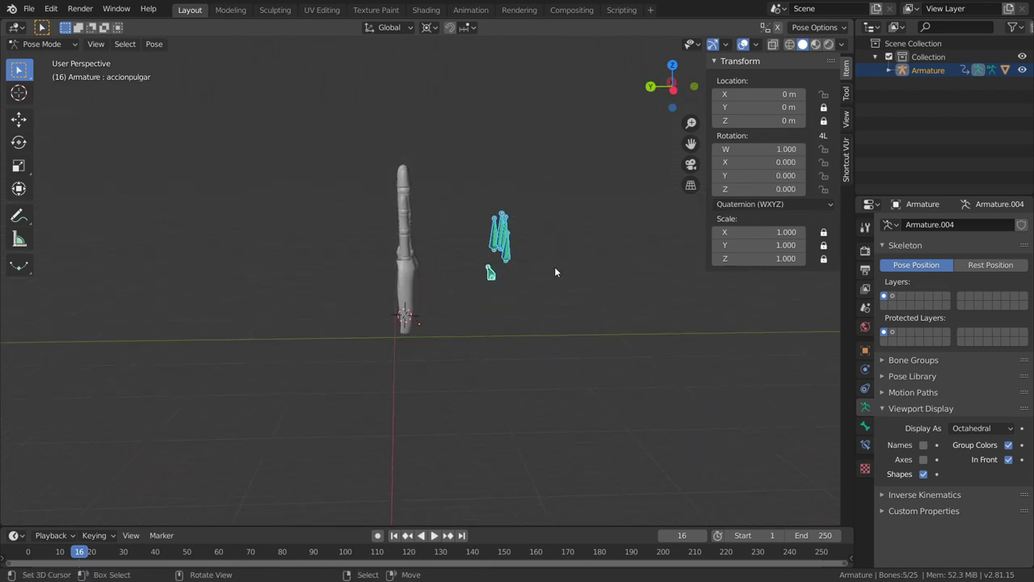
# Step: Move the selected action bones to check the fingers curl, viewing the hand from several angles
pyautogui.press('g')
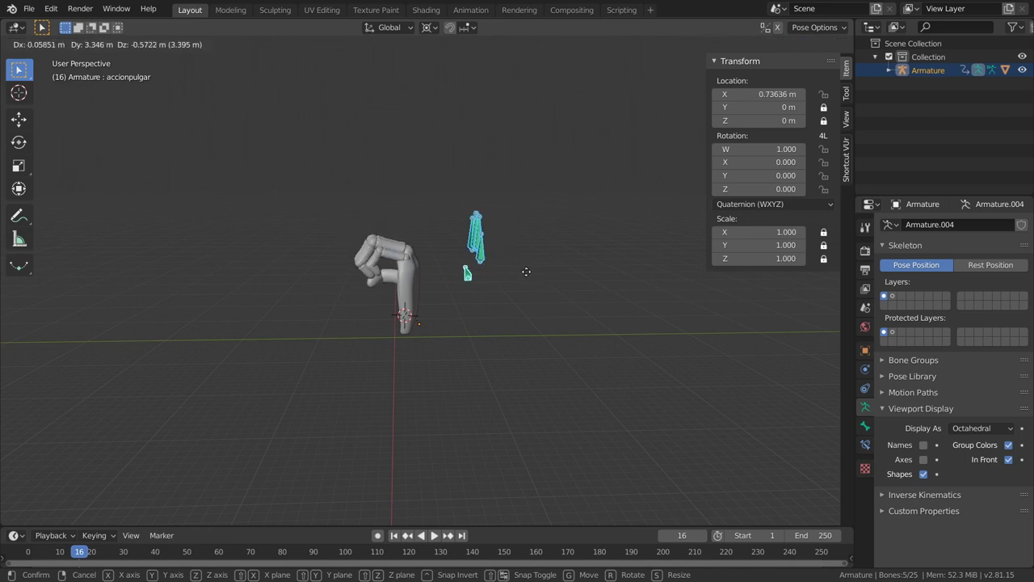
pyautogui.click(524, 272)
pyautogui.moveTo(522, 272)
pyautogui.mouseDown(button='middle')
pyautogui.moveTo(335, 279)
pyautogui.moveTo(59, 262)
pyautogui.mouseUp(button='middle')
pyautogui.scroll(4, 242, 252)
pyautogui.moveTo(243, 254)
pyautogui.mouseDown(button='middle')
pyautogui.moveTo(216, 256)
pyautogui.moveTo(270, 257)
pyautogui.moveTo(353, 221)
pyautogui.moveTo(280, 266)
pyautogui.moveTo(523, 219)
pyautogui.mouseUp(button='middle')
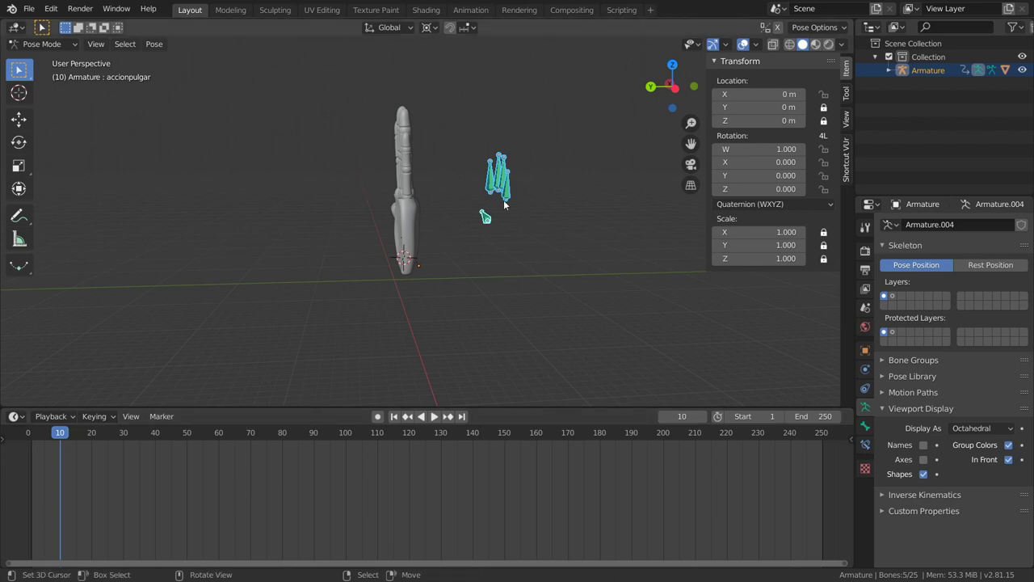
# Step: Keyframe the control bones' location at frame 10, then move them at frame 53 to close the fist
pyautogui.press('i')
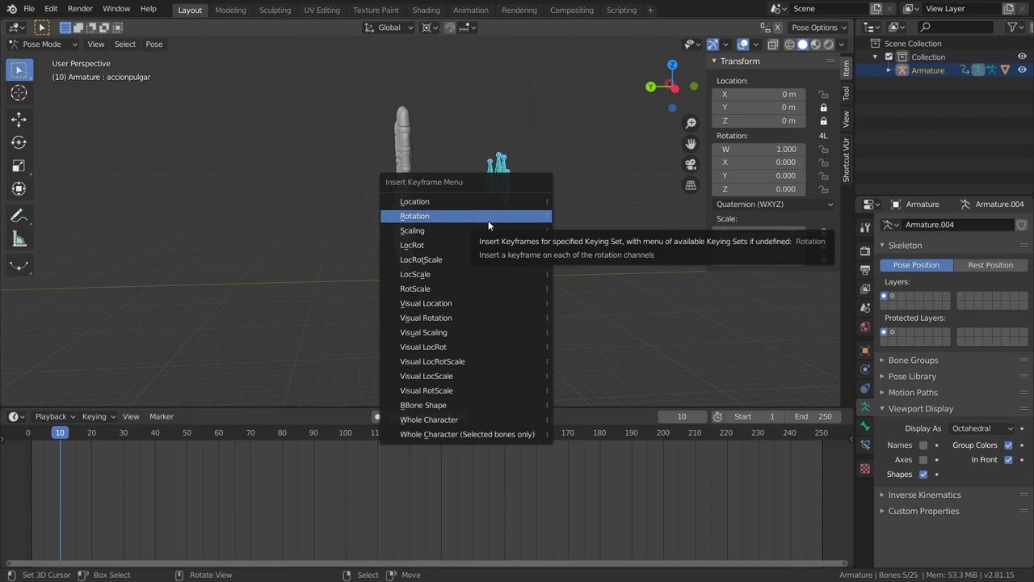
pyautogui.click(477, 201)
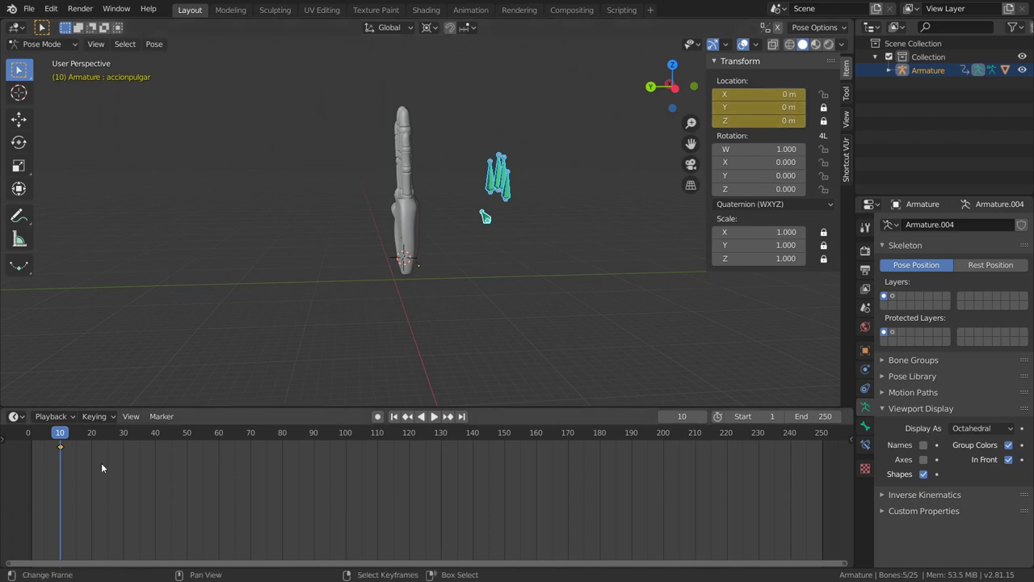
pyautogui.moveTo(69, 432); pyautogui.dragTo(196, 434)
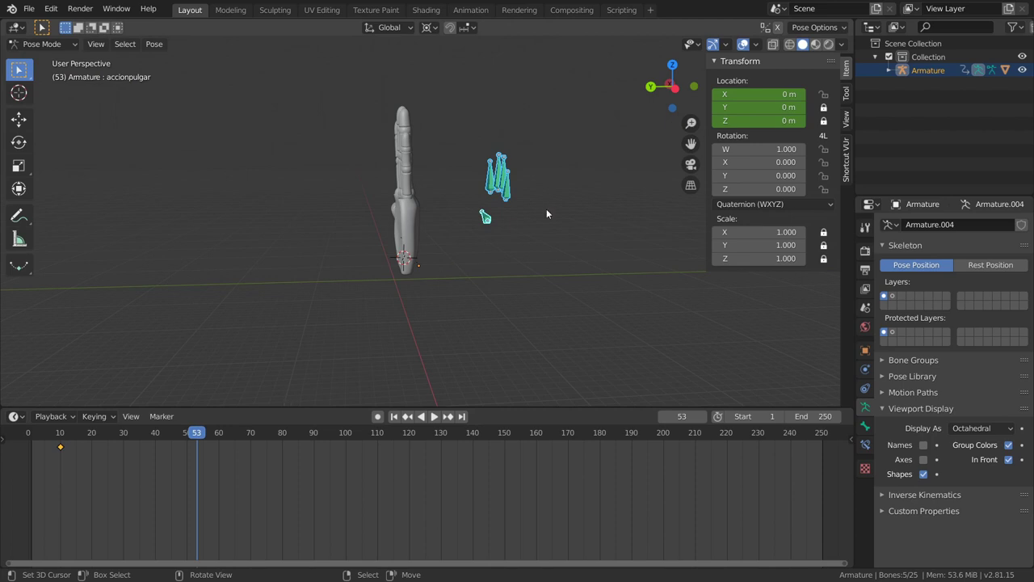
pyautogui.press('g')
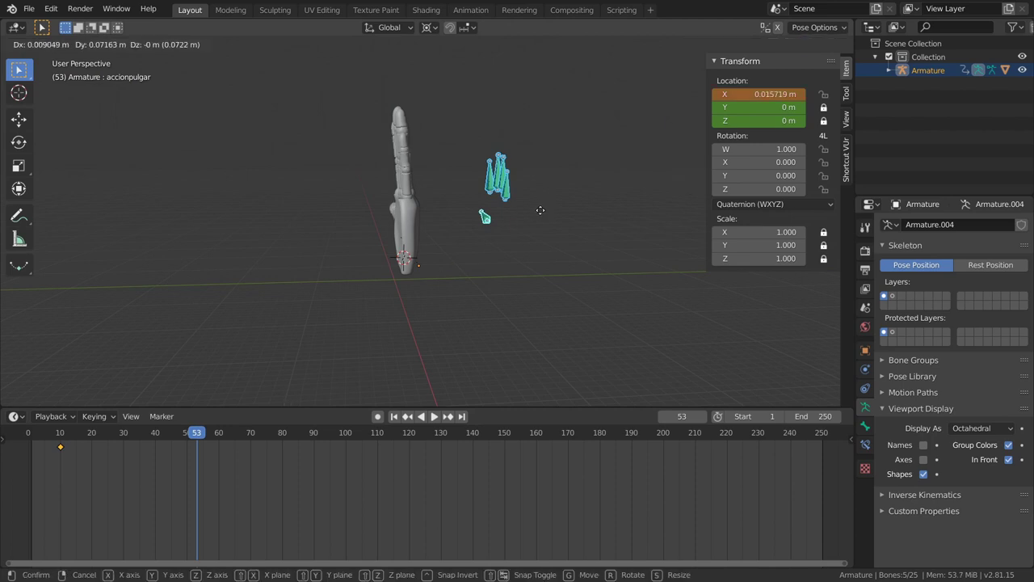
pyautogui.click(466, 225)
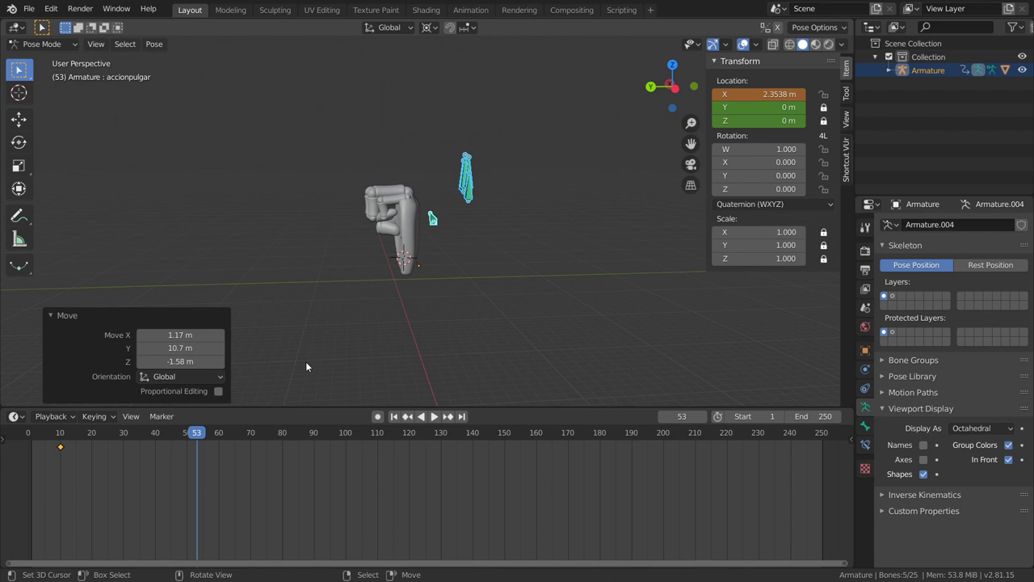
pyautogui.moveTo(306, 366); pyautogui.dragTo(337, 340, button='middle')
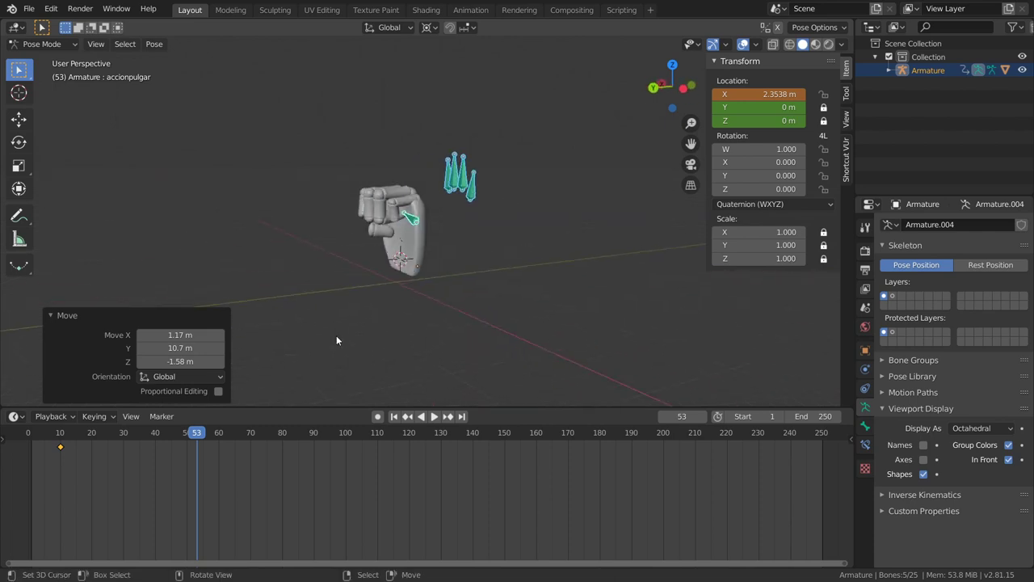
# Step: Keyframe the closed fist's location at frame 53 and preview the playback
pyautogui.press('i')
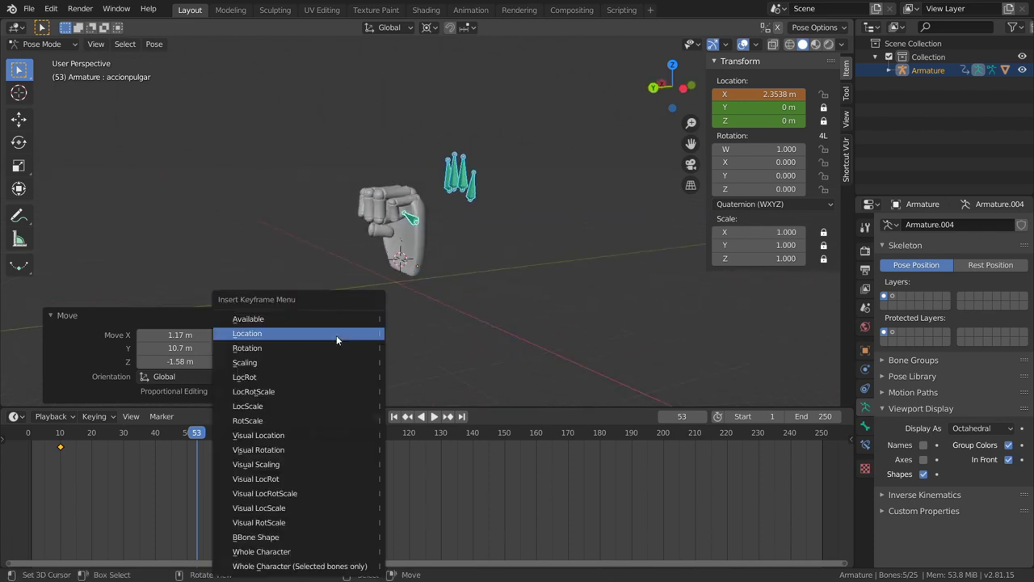
pyautogui.click(337, 334)
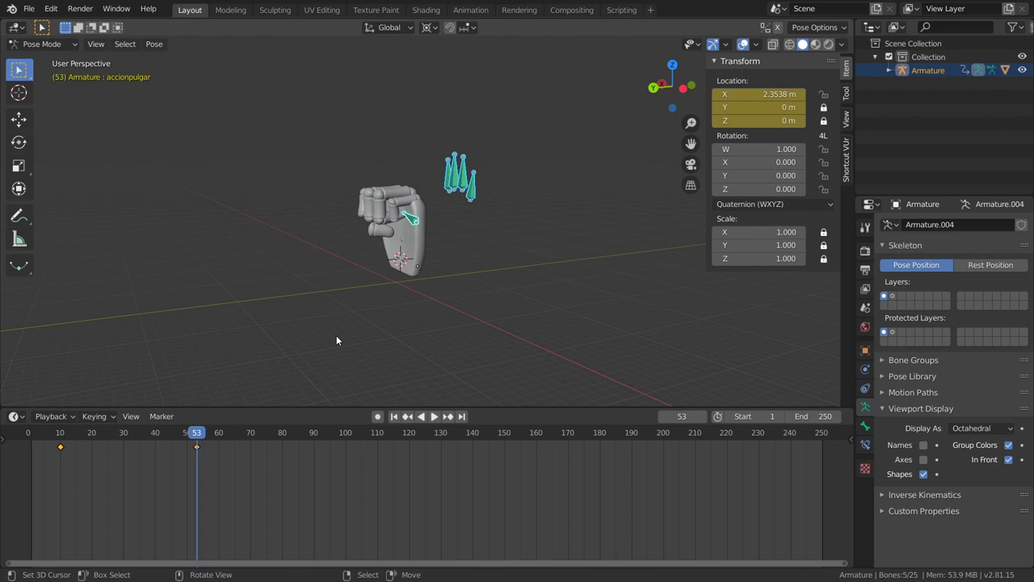
pyautogui.press('space')
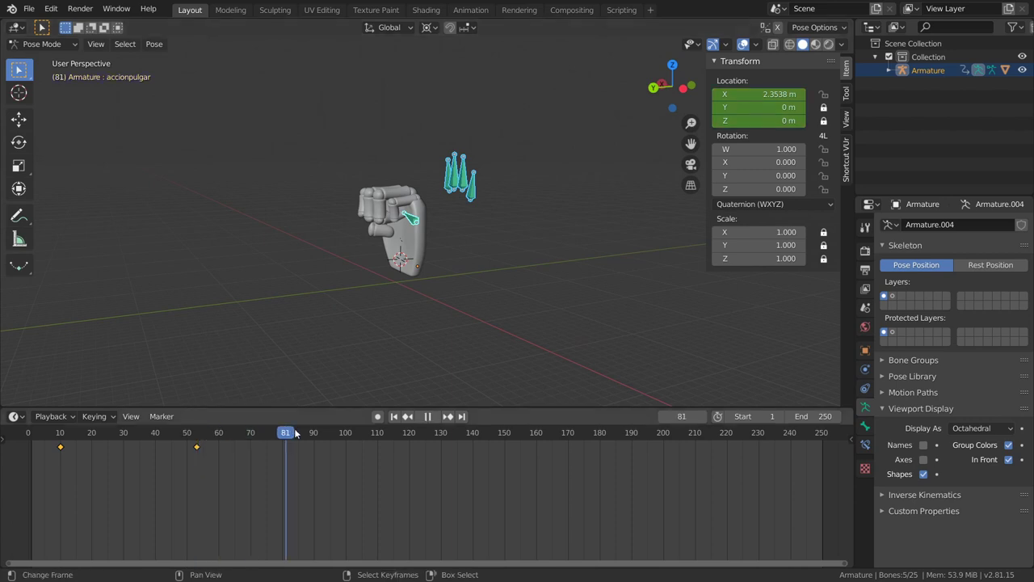
pyautogui.press('space')
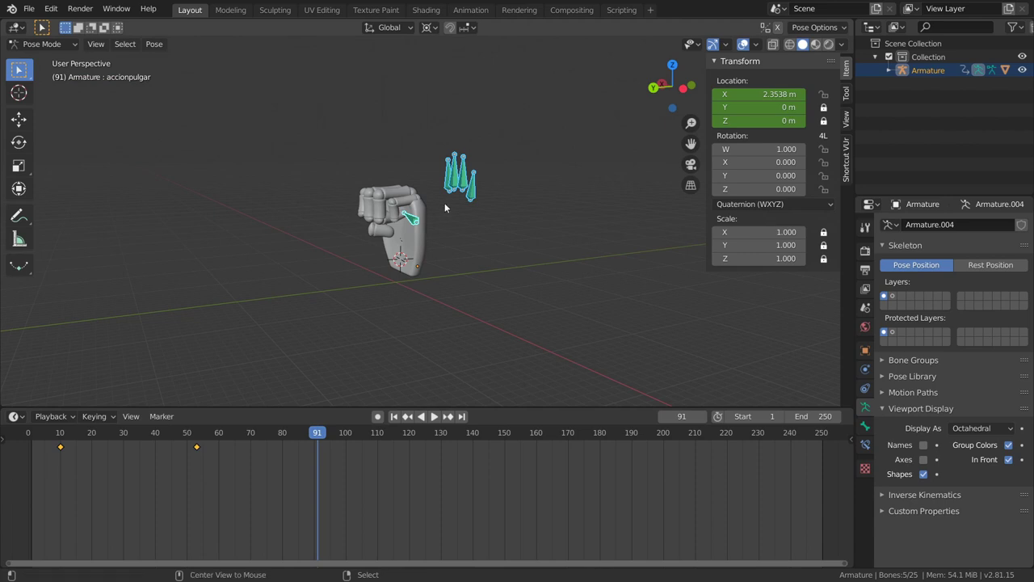
# Step: Clear the action bones' location and keyframe the reopened hand at frame 91
pyautogui.hotkey('alt', 'g')
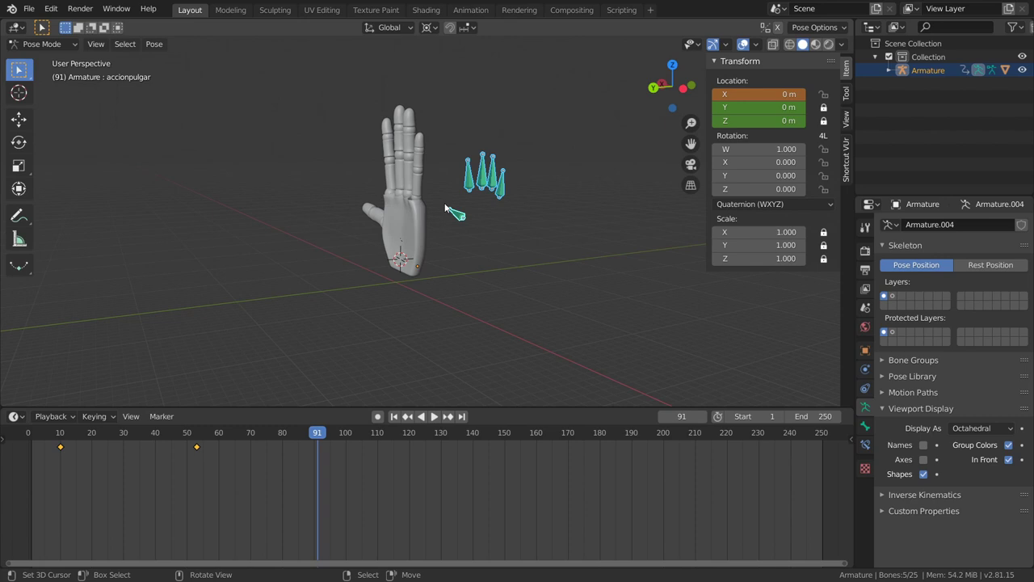
pyautogui.press('i')
pyautogui.click(445, 207)
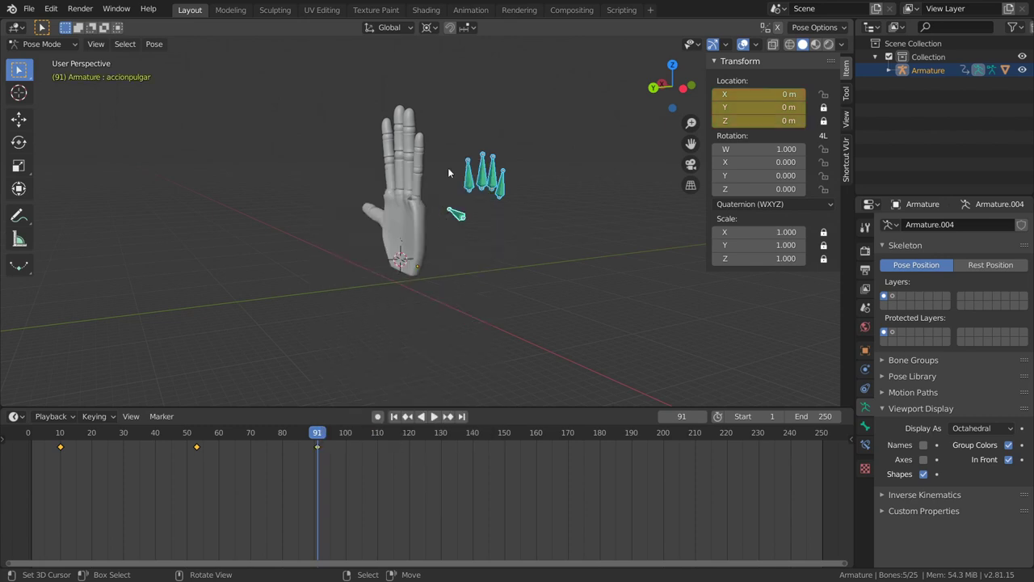
# Step: Rewind to the start and play the close-and-open hand animation
pyautogui.click(55, 464)
pyautogui.press('space')
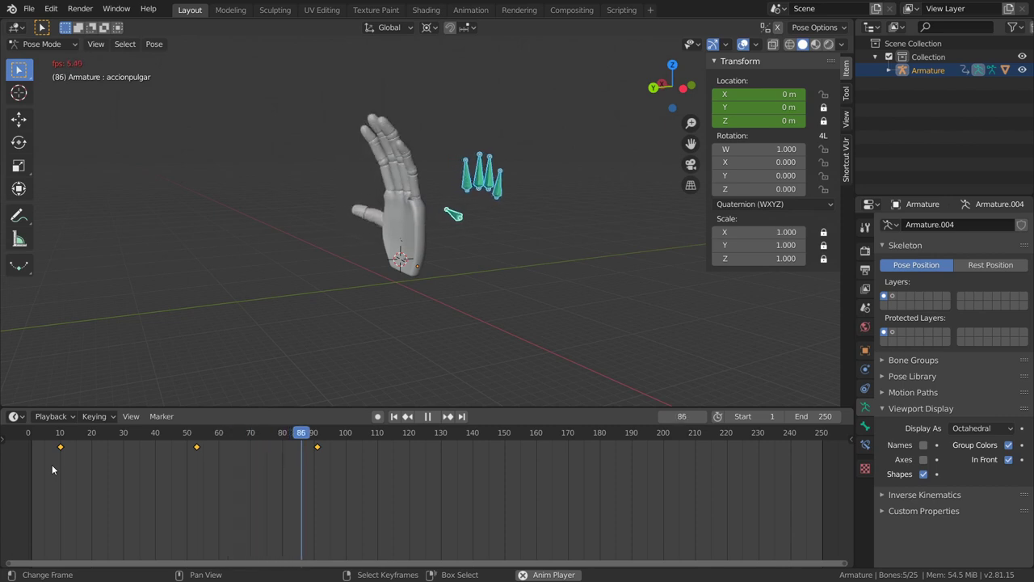
pyautogui.press('space')
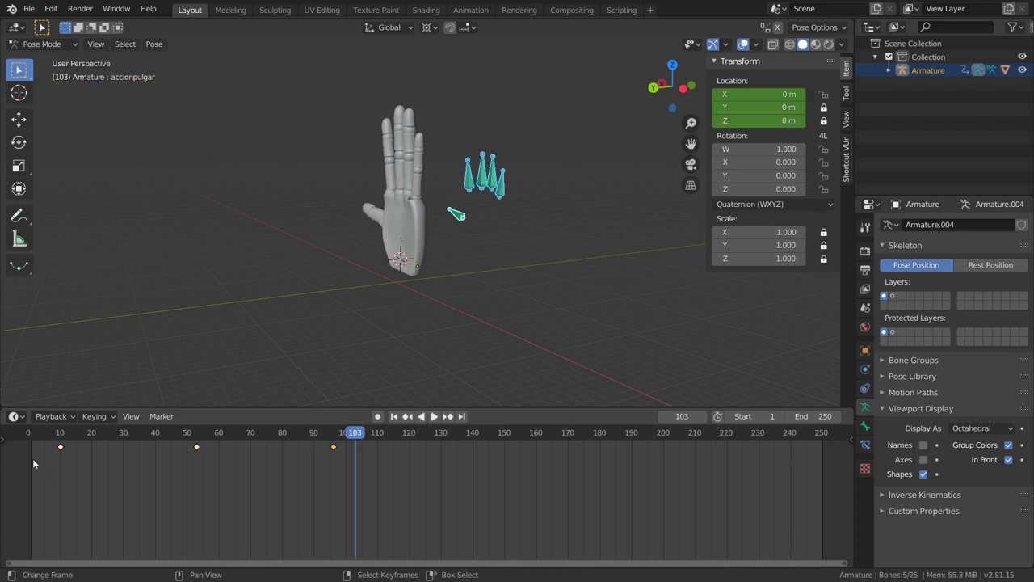